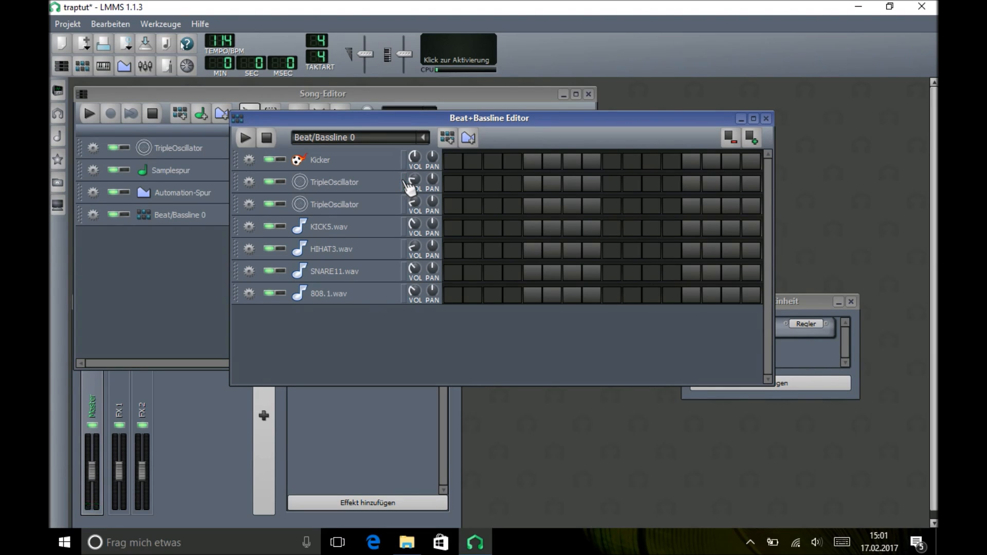
click(404, 225)
click(406, 272)
click(408, 293)
- Record an eight-note melody on the second TripleOscillator track in the piano roll and shift its notes to the pattern start
right_click(486, 216)
click(500, 230)
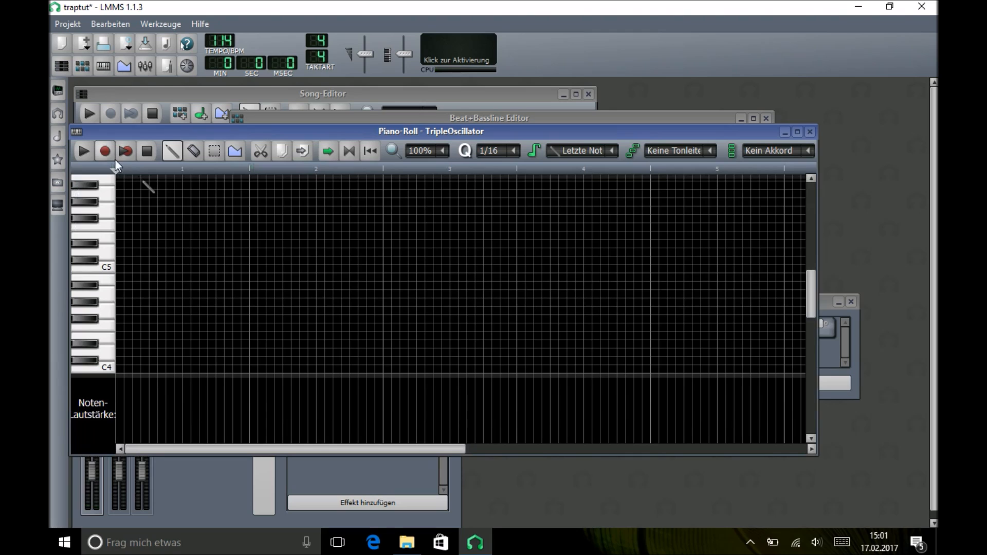
click(106, 154)
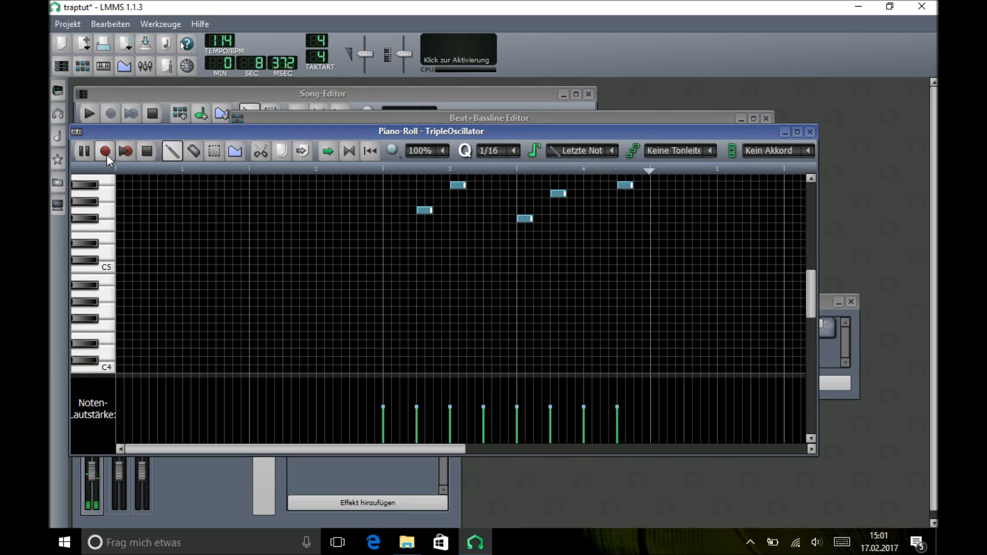
click(148, 151)
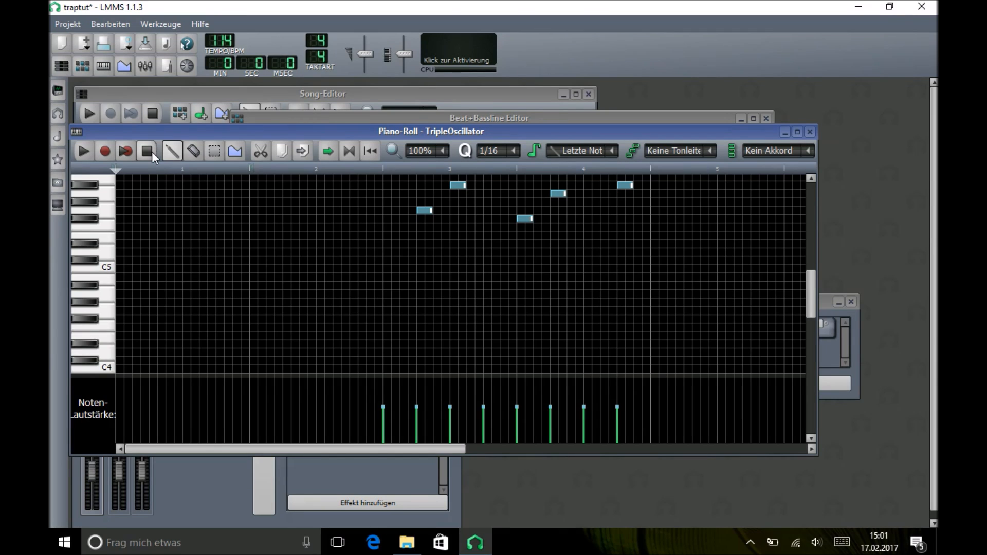
key(ctrl+Left)
key(ctrl+Left)
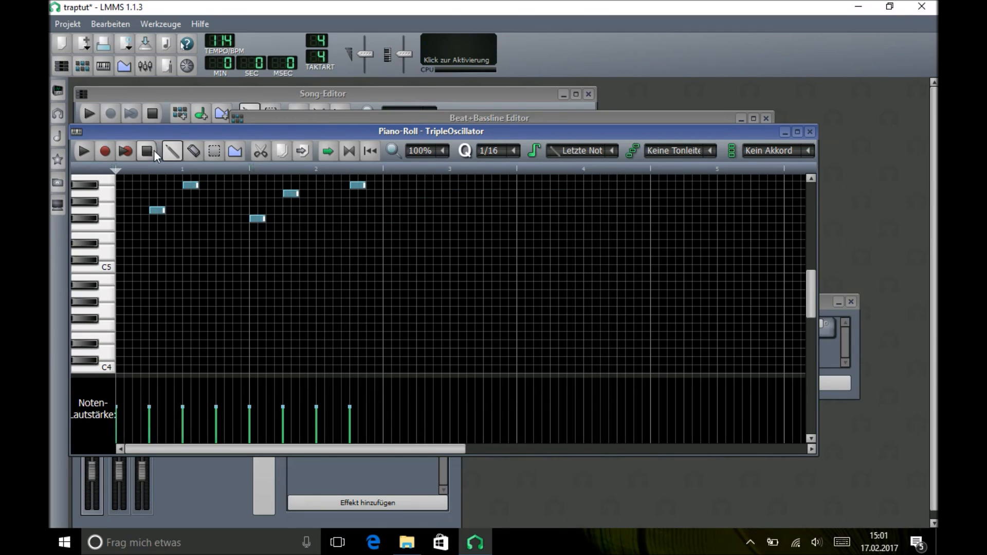
- Select all the melody notes, shorten them to 1/16 each, and play the melody back
scroll(263, 283, up, 3)
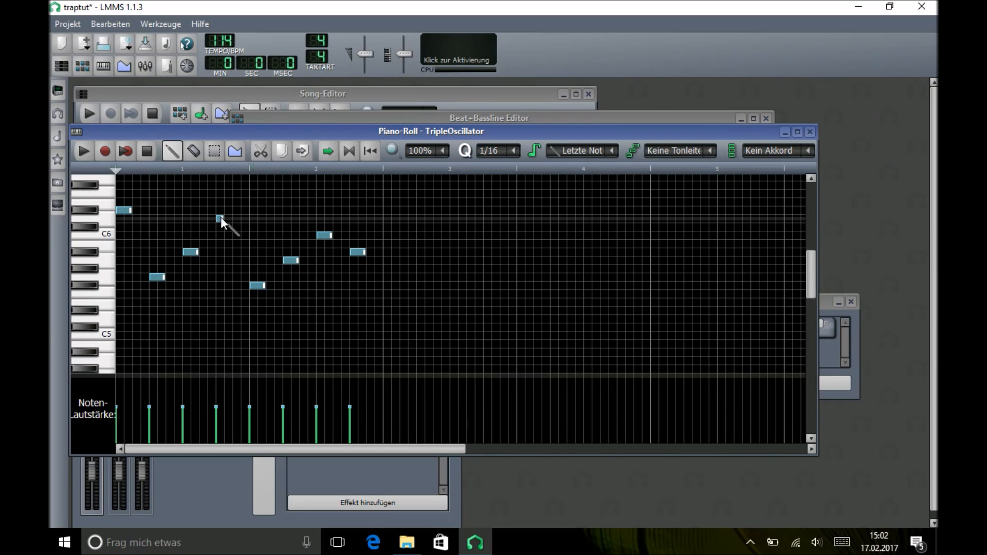
drag(224, 217, 232, 218)
click(215, 152)
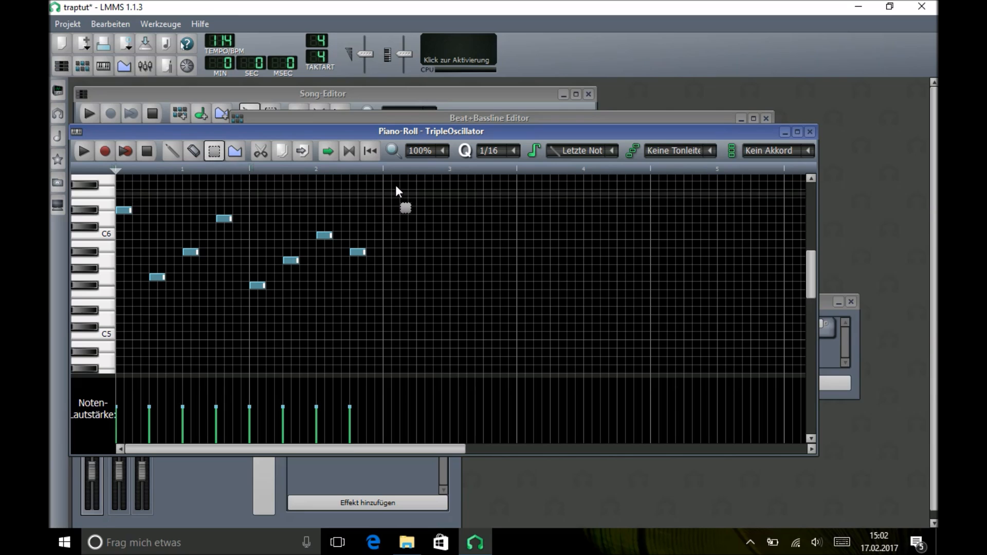
key(ctrl+a)
click(178, 156)
click(133, 211)
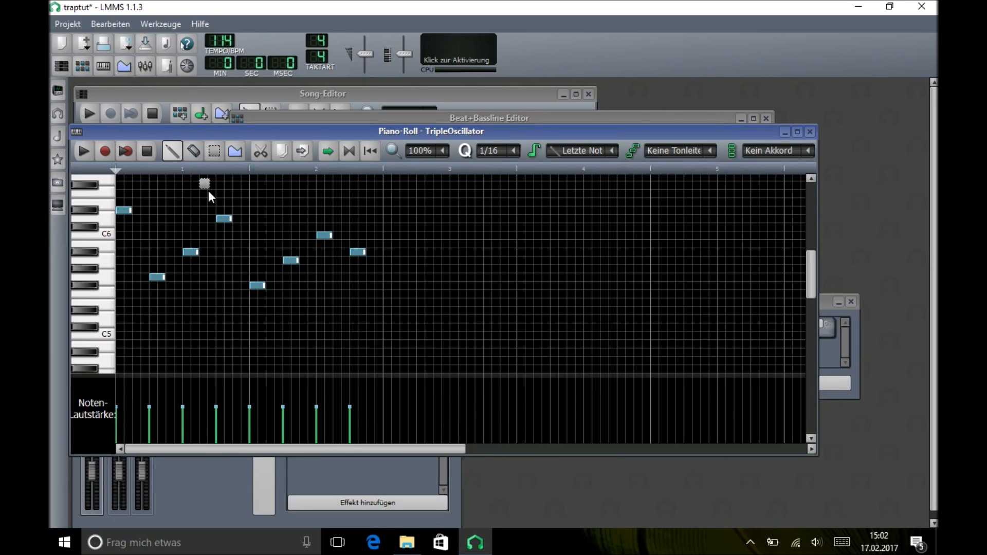
key(ctrl+a)
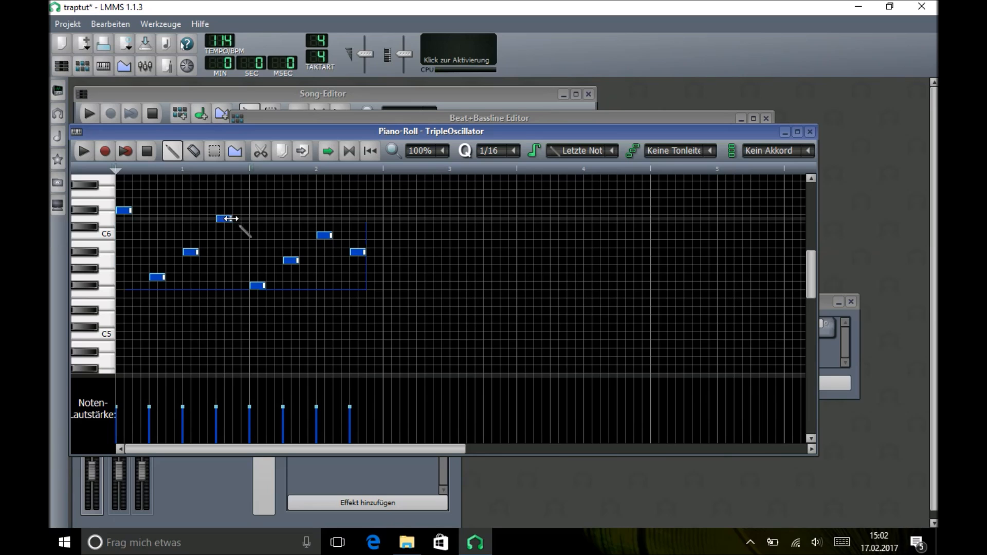
drag(233, 219, 221, 217)
click(220, 203)
right_click(220, 203)
click(86, 150)
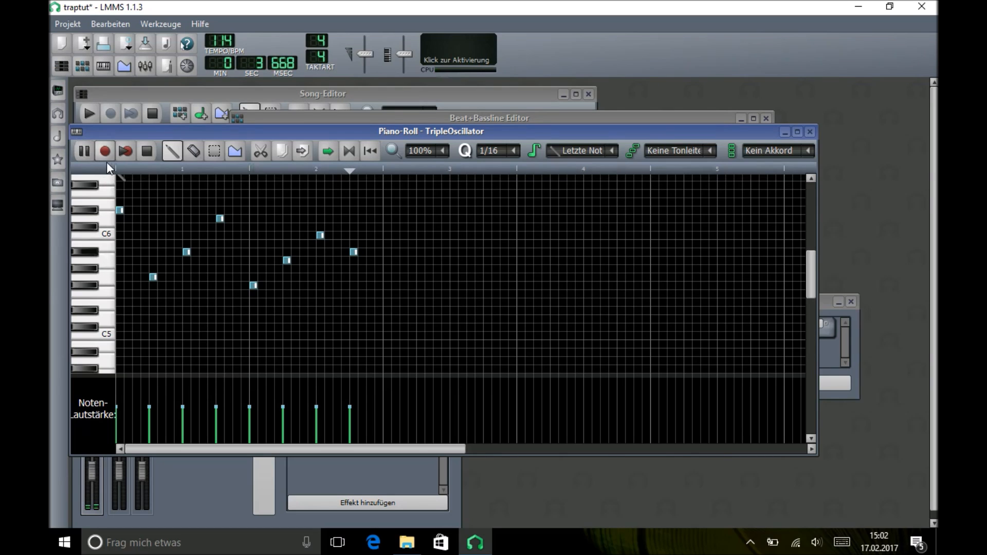
click(146, 152)
- Place Beat/Bassline 0 in the Song-Editor so it covers bars 1 to 16
click(146, 92)
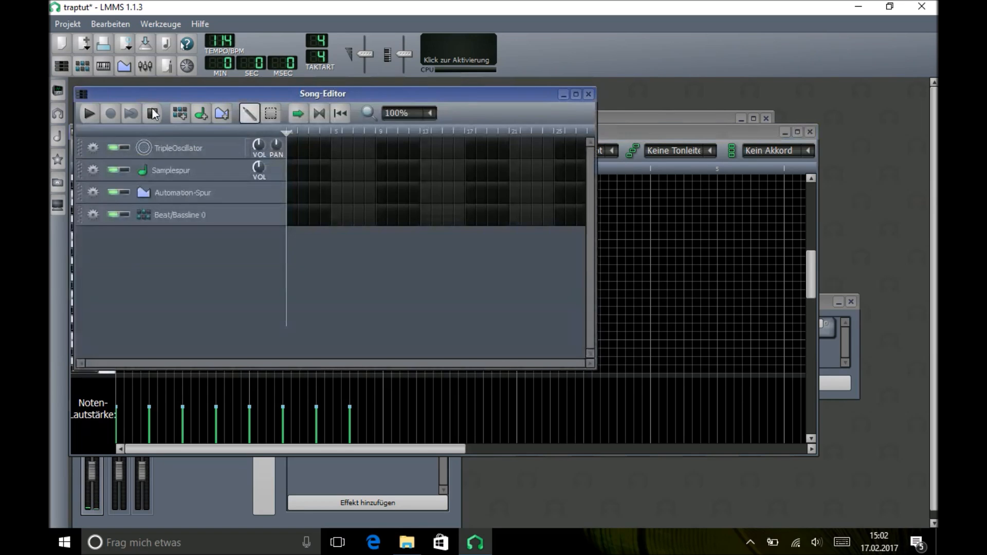
click(293, 213)
drag(309, 212, 466, 220)
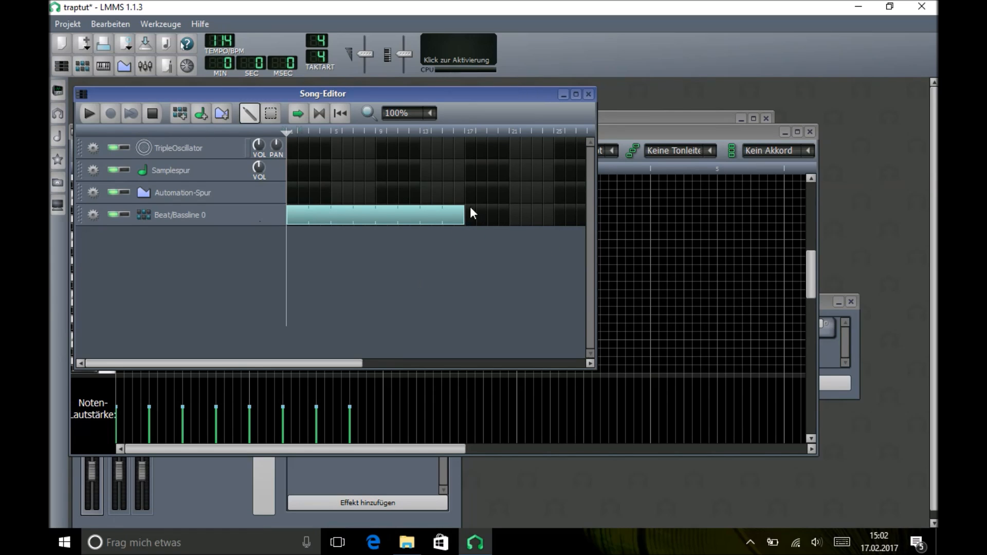
- Add another beat/bassline in the Beat+Bassline Editor
click(616, 117)
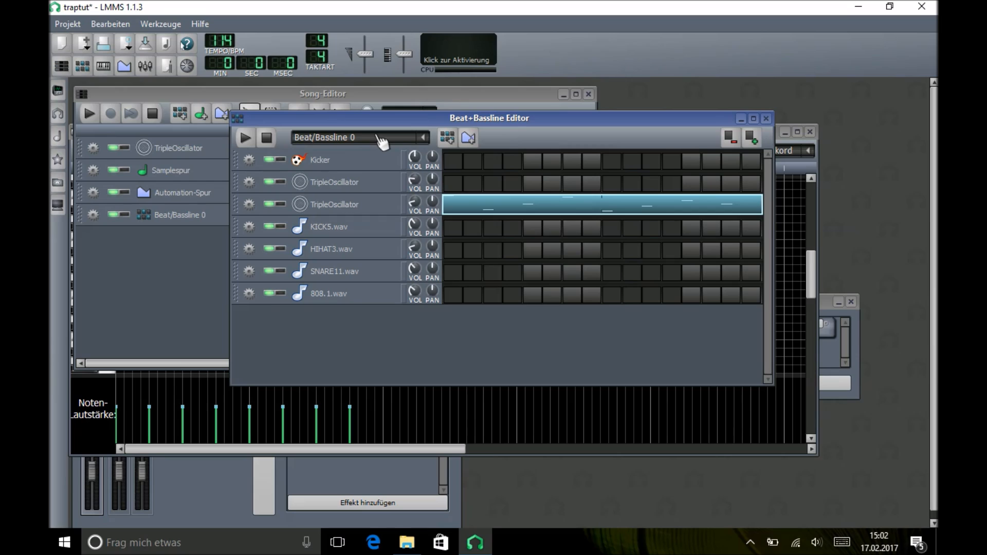
click(445, 139)
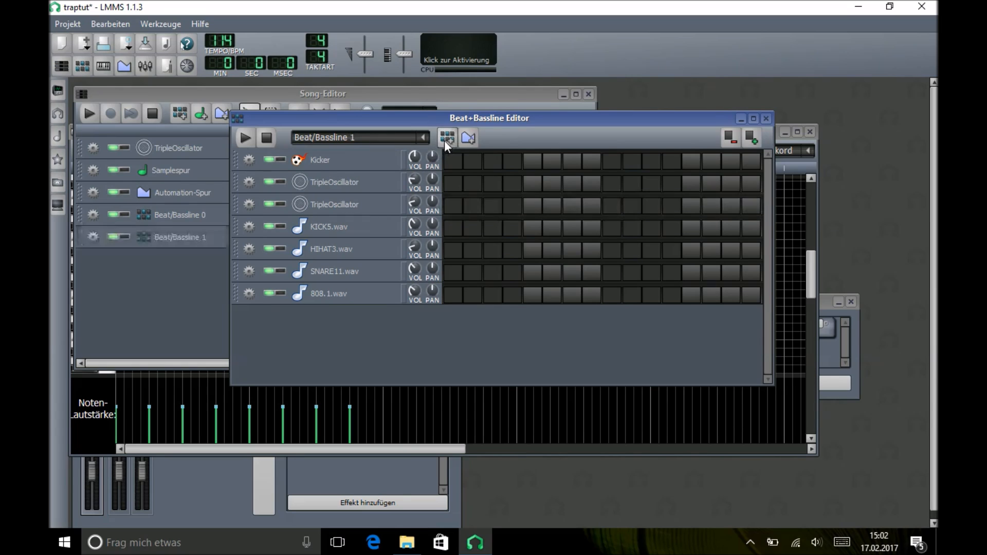
right_click(466, 185)
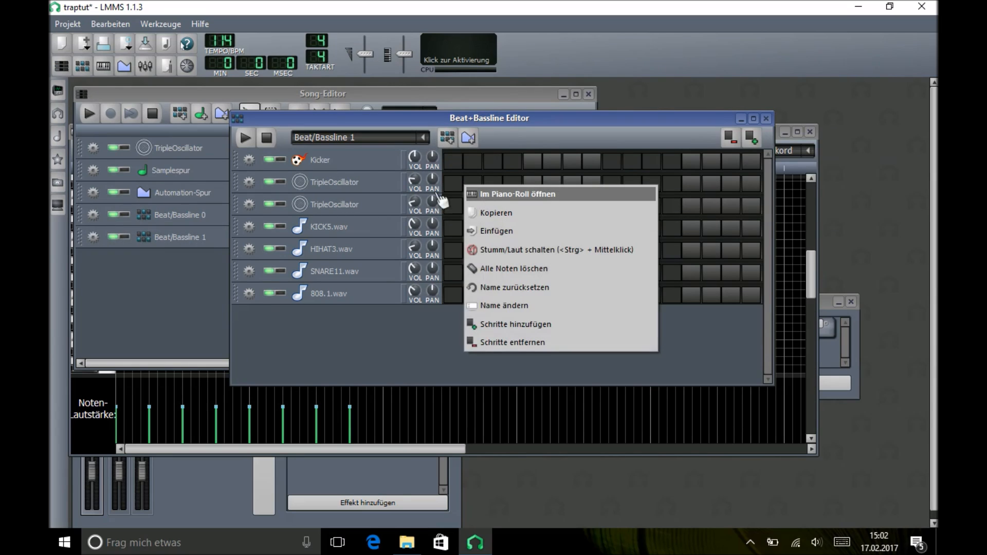
- Copy the melody from Beat/Bassline 0's second TripleOscillator track into the first TripleOscillator track of Beat/Bassline 1
scroll(348, 140, up, 1)
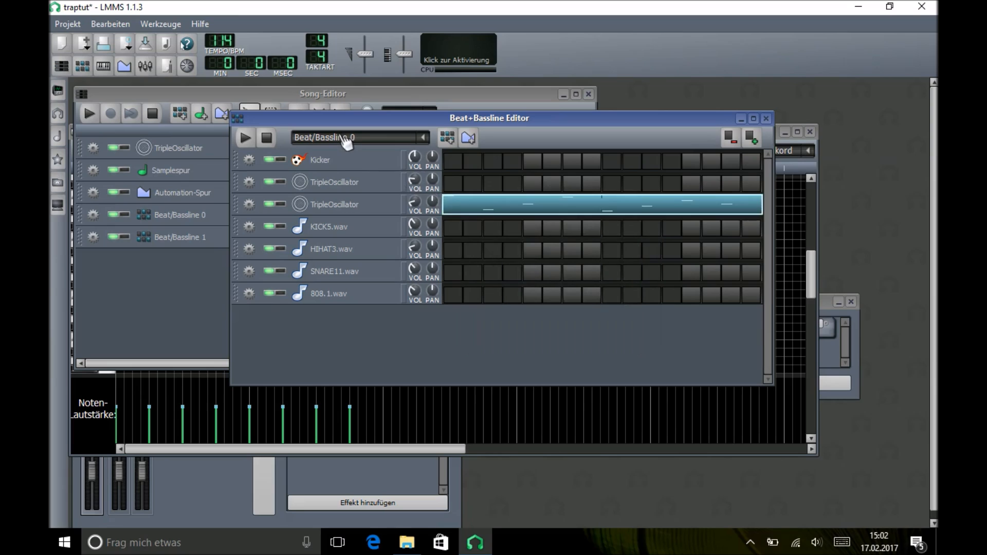
right_click(484, 206)
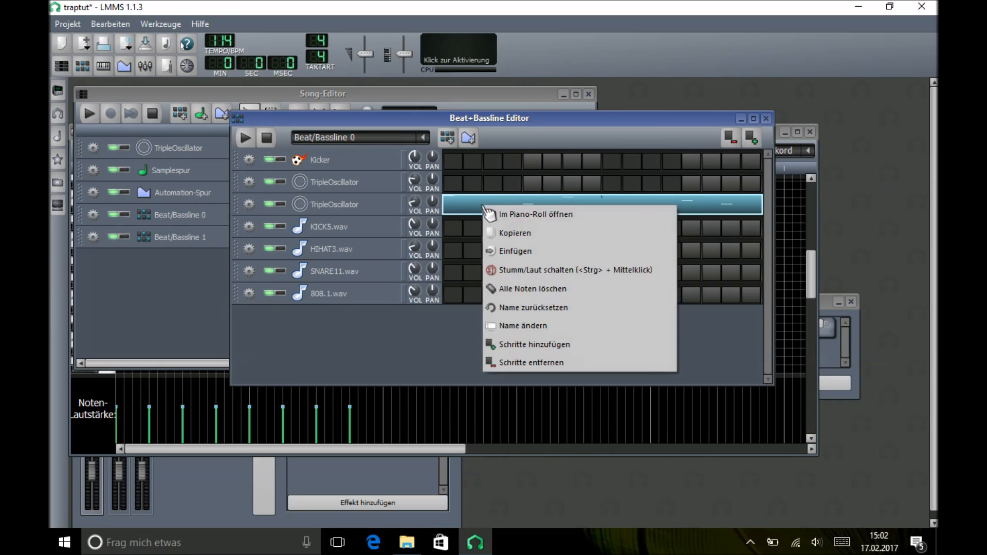
click(511, 235)
scroll(384, 150, down, 1)
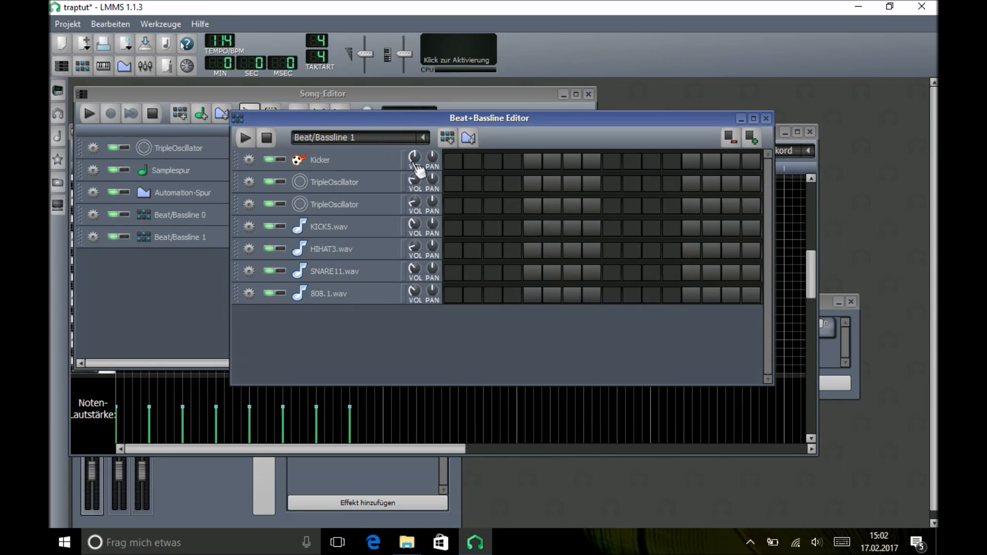
right_click(463, 184)
click(487, 230)
- Open the pasted melody in the piano roll and transpose all its notes down two octaves
right_click(485, 189)
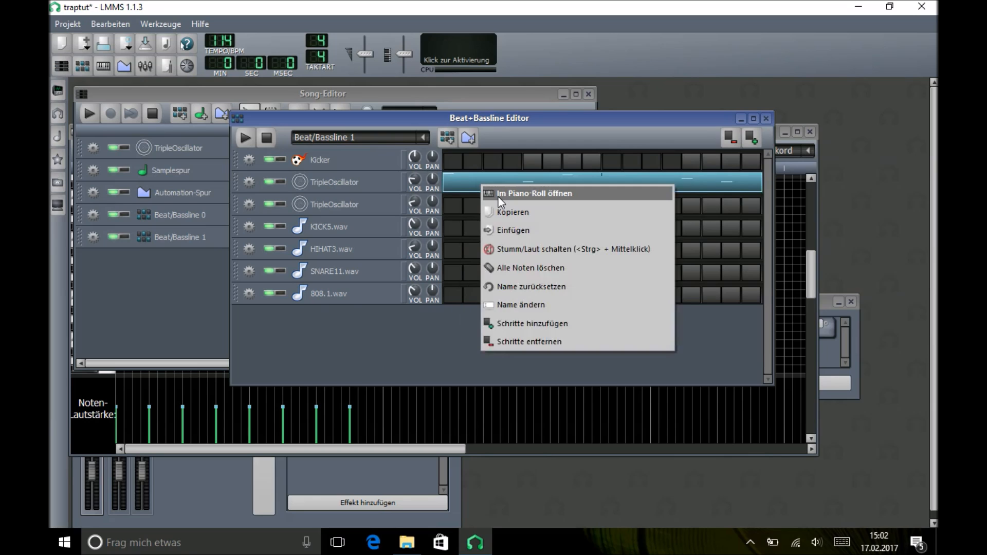
click(497, 196)
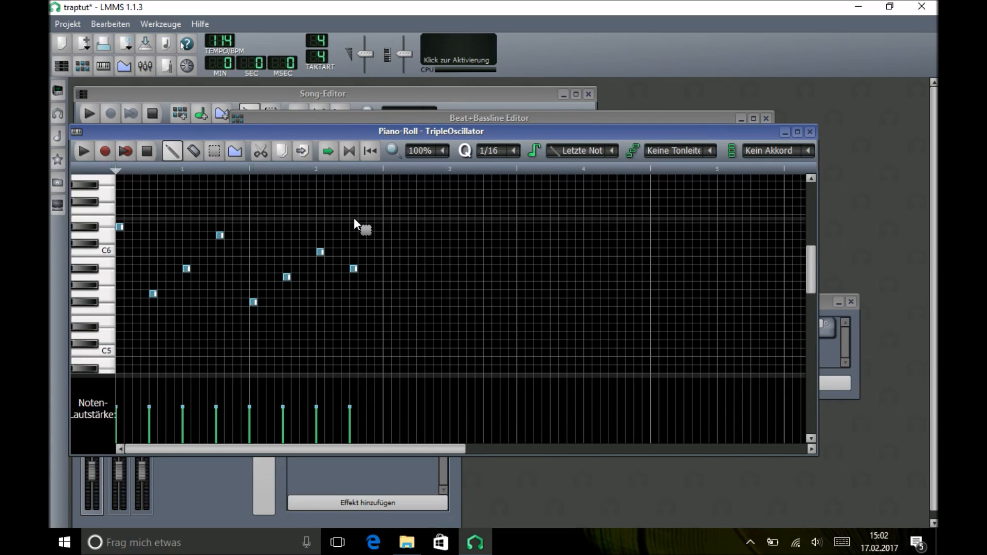
key(ctrl+Down)
key(ctrl+Down)
scroll(350, 242, down, 2)
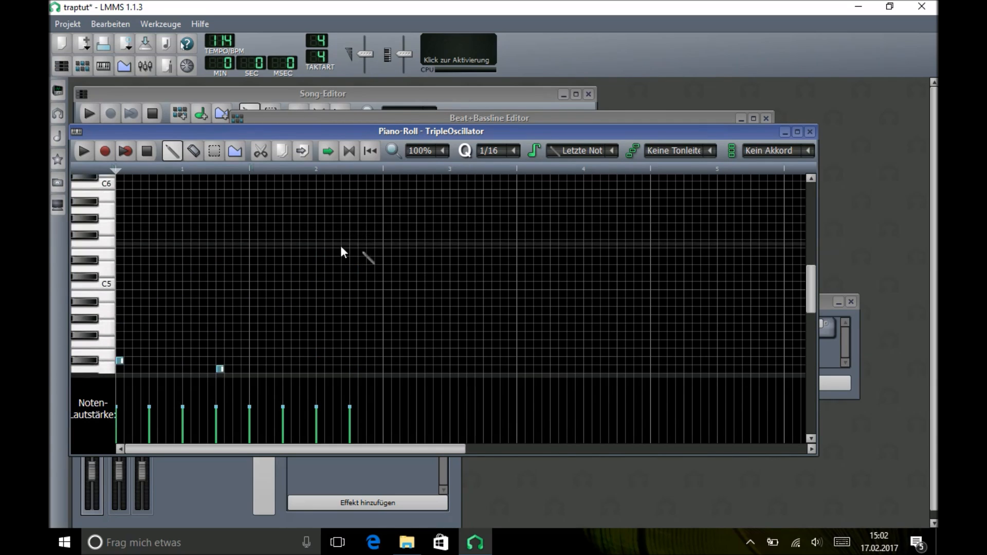
scroll(189, 240, down, 5)
scroll(131, 221, up, 1)
- Build a half-bar chord of G3, A#3 and D#4 at the pattern start, deleting the short notes in the first bar
drag(121, 226, 182, 228)
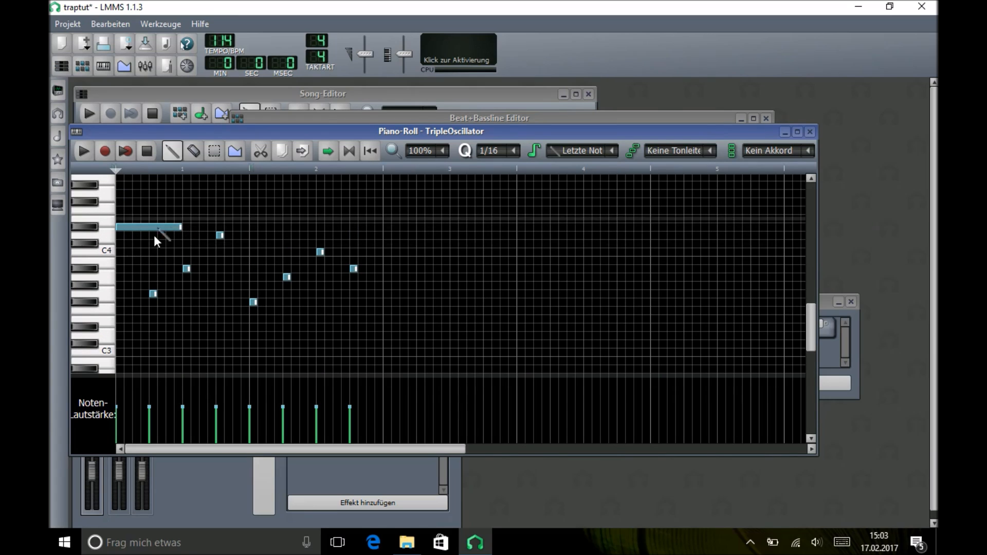
right_click(153, 295)
click(123, 294)
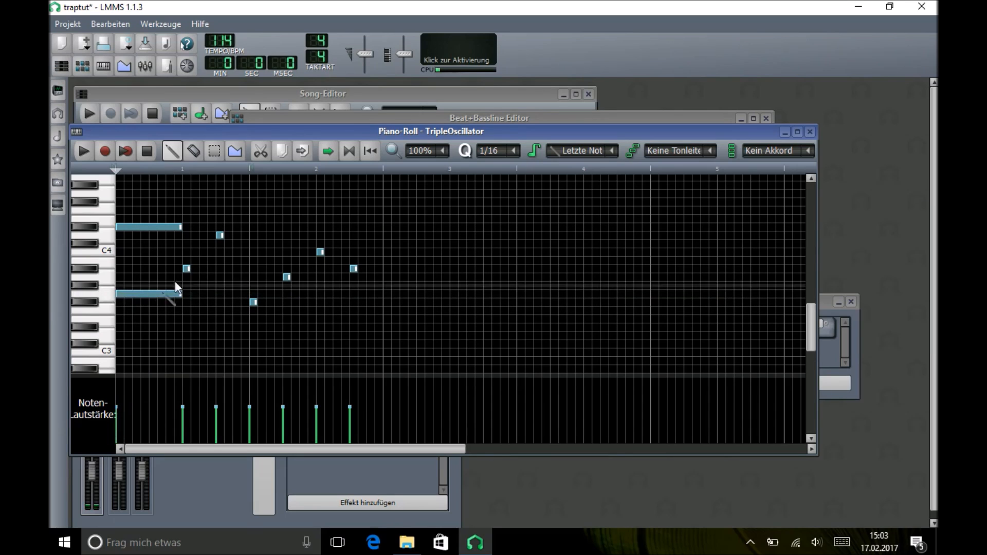
click(119, 269)
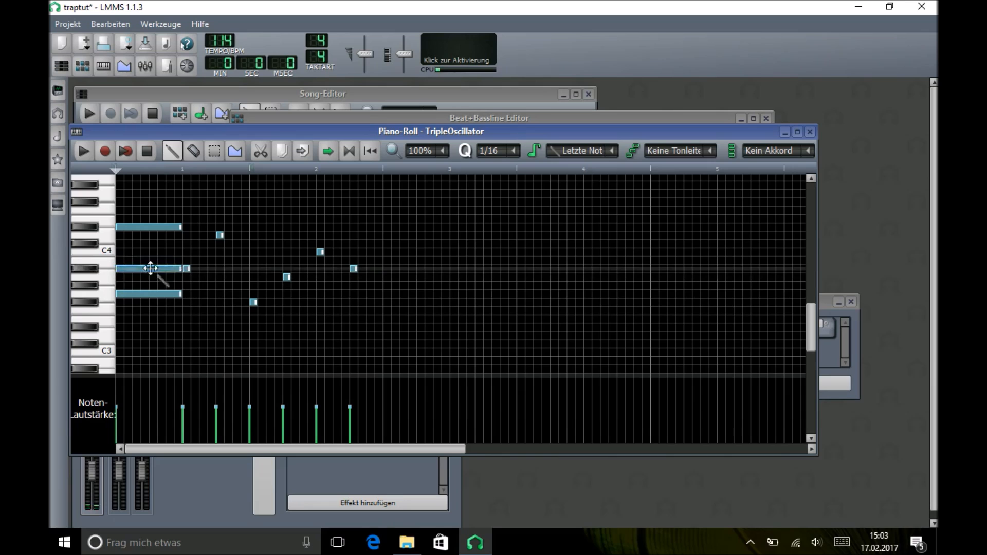
right_click(220, 235)
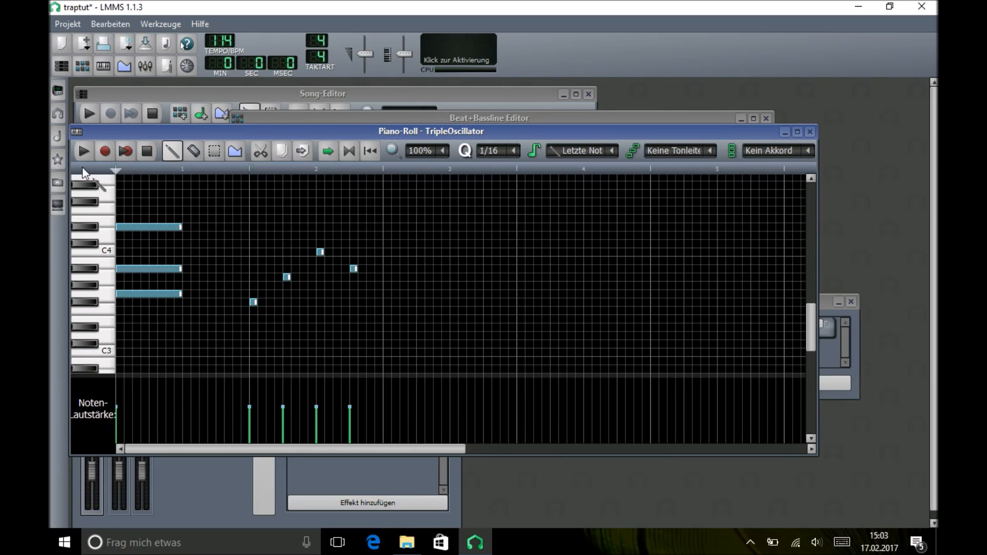
- Repeat the G3, A#3 and D#4 chord in the second half of the first bar
click(184, 227)
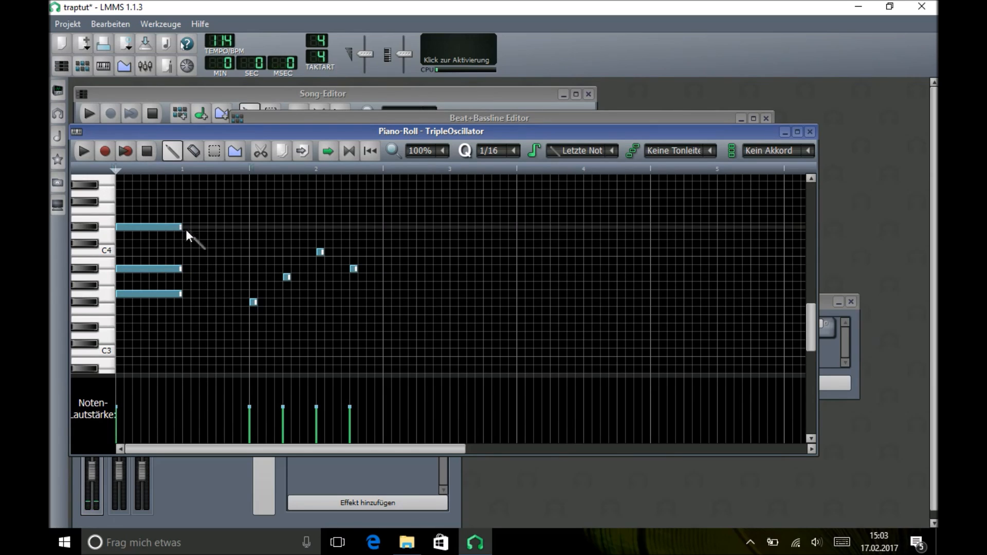
click(185, 269)
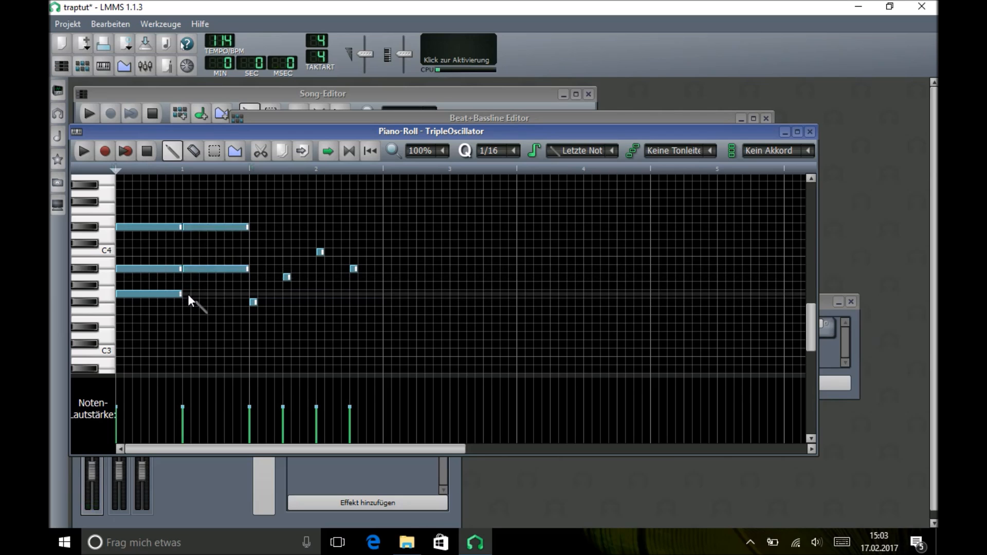
click(187, 295)
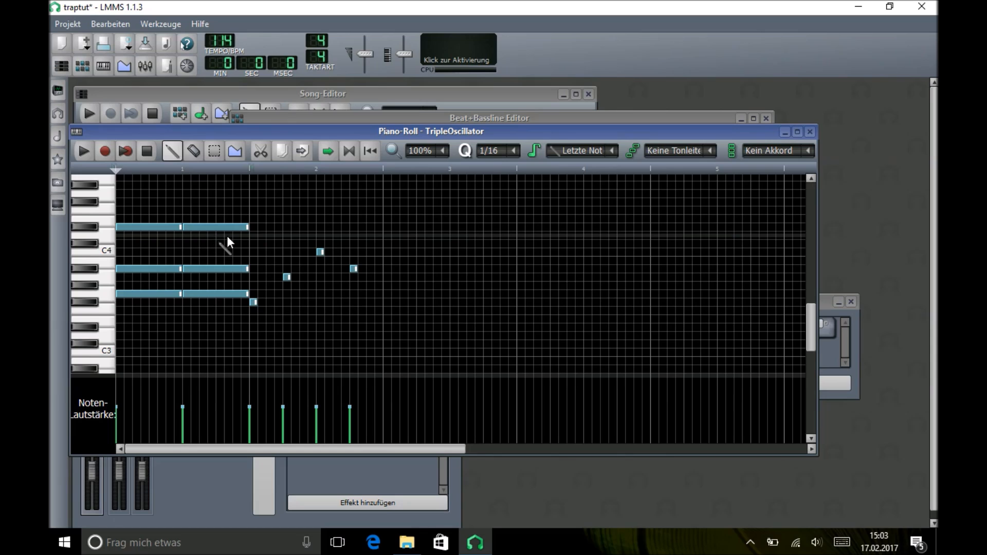
- Fill the second bar with two half-bar chords of F#3, A3 and D4, and delete the leftover short melody notes
click(254, 236)
click(320, 236)
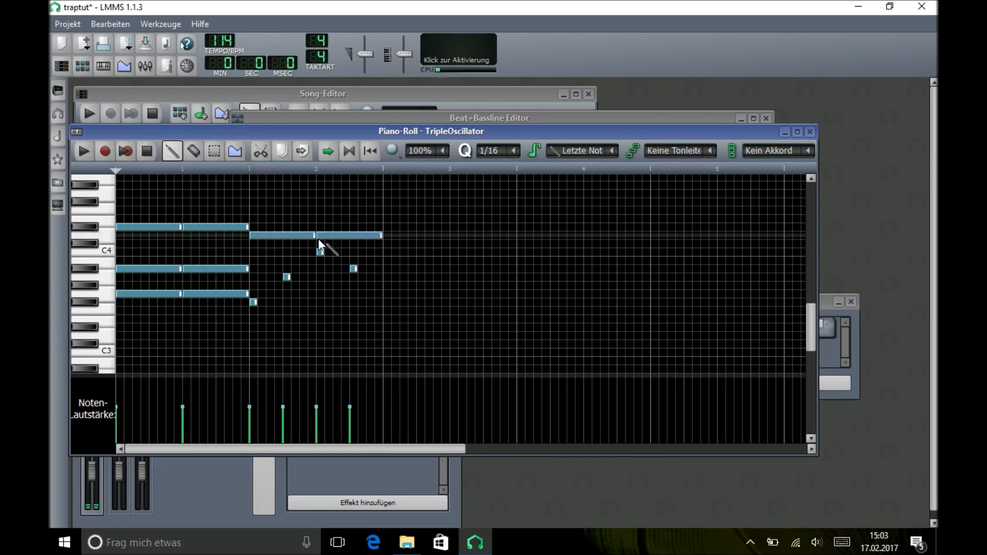
click(252, 302)
click(320, 302)
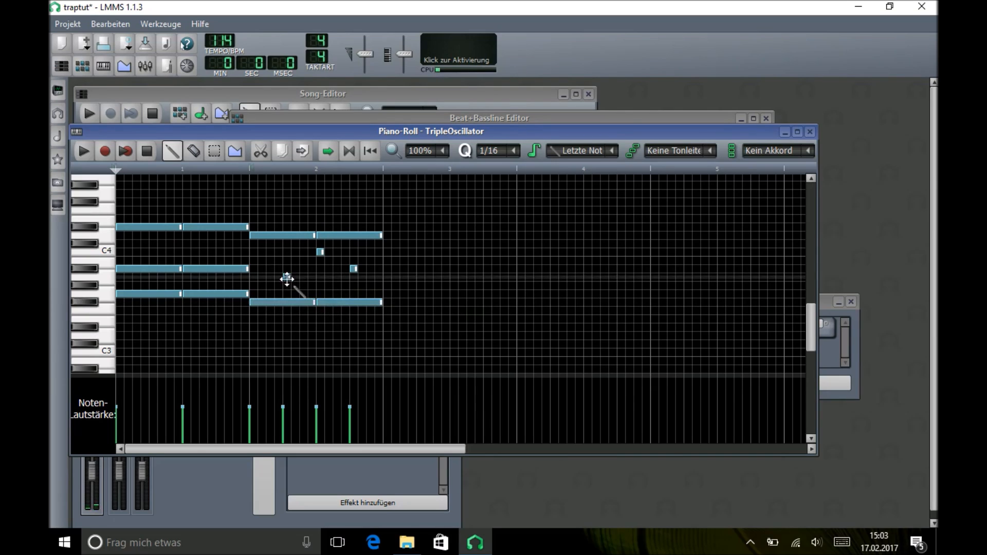
right_click(286, 278)
click(255, 278)
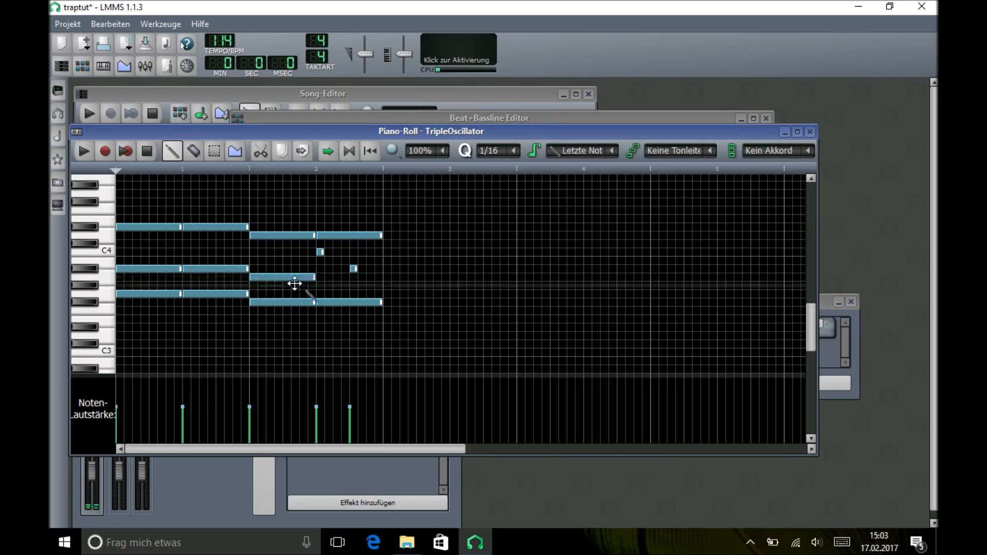
click(326, 277)
drag(335, 276, 326, 276)
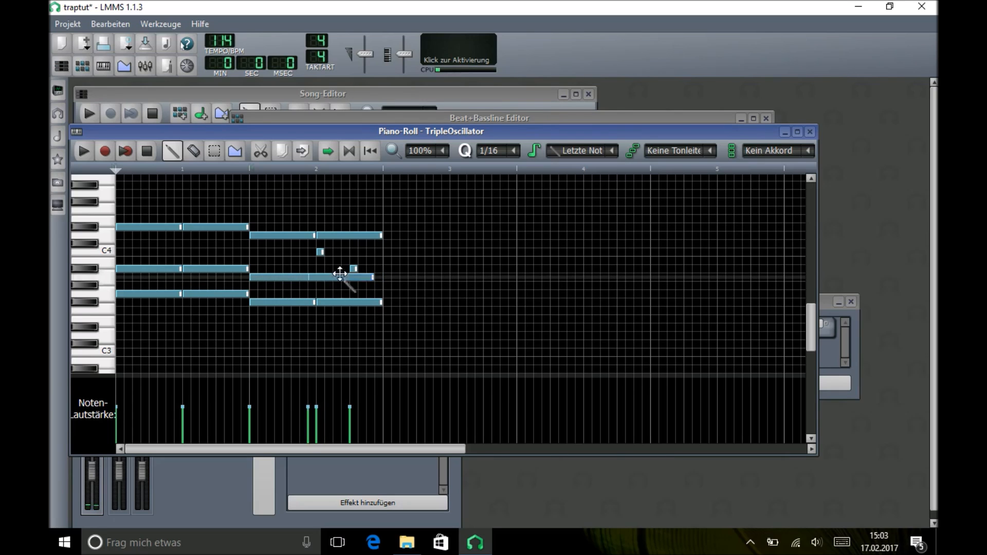
right_click(319, 252)
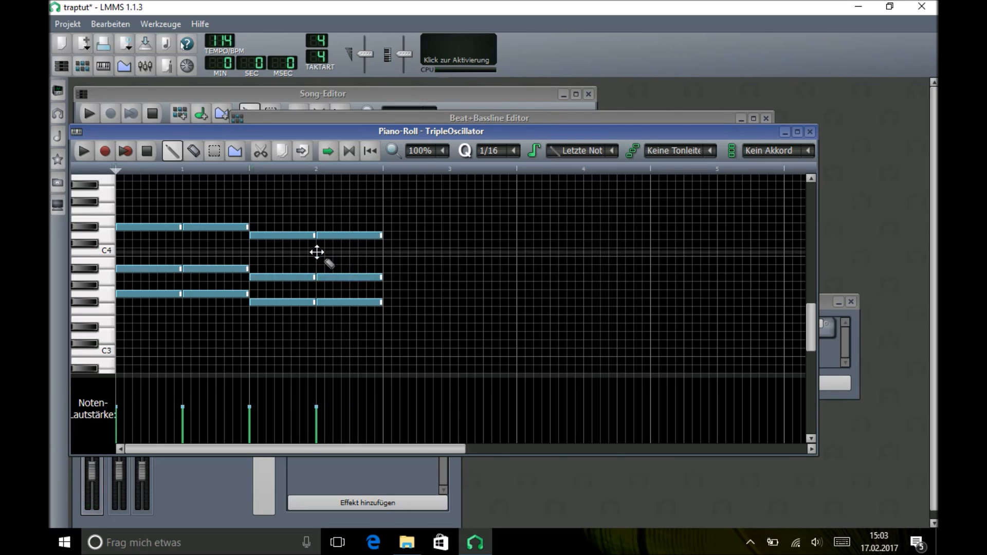
- Start song playback and place Beat/Bassline 1 over bars 1 to 16 in the Song-Editor
click(154, 122)
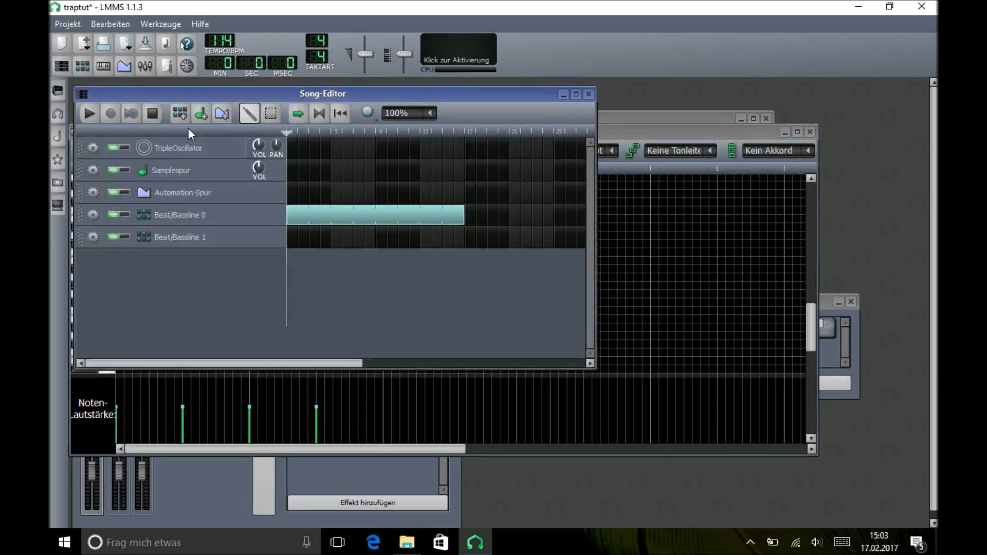
click(94, 119)
drag(314, 234, 464, 234)
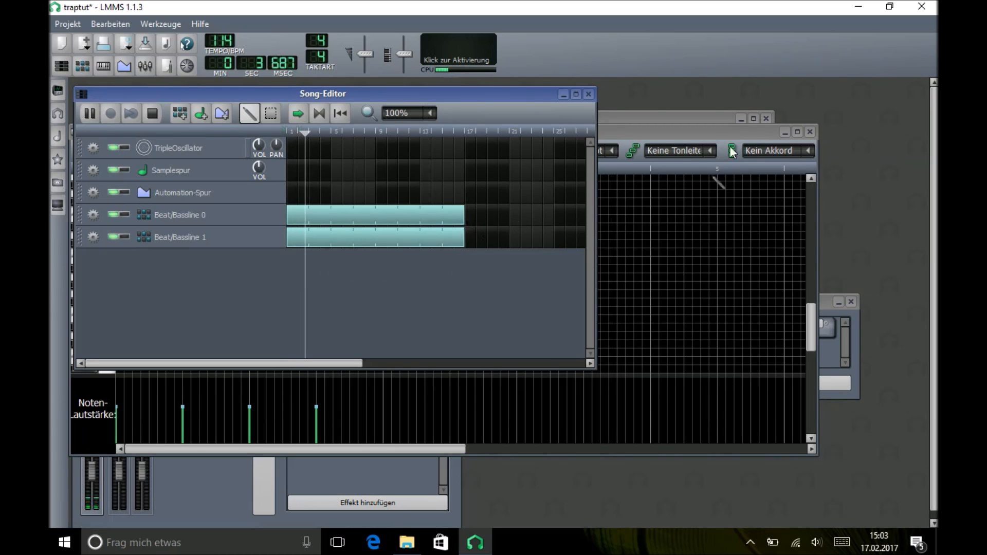
- Close the piano roll and bring the Beat+Bassline Editor to the front
click(810, 132)
click(654, 128)
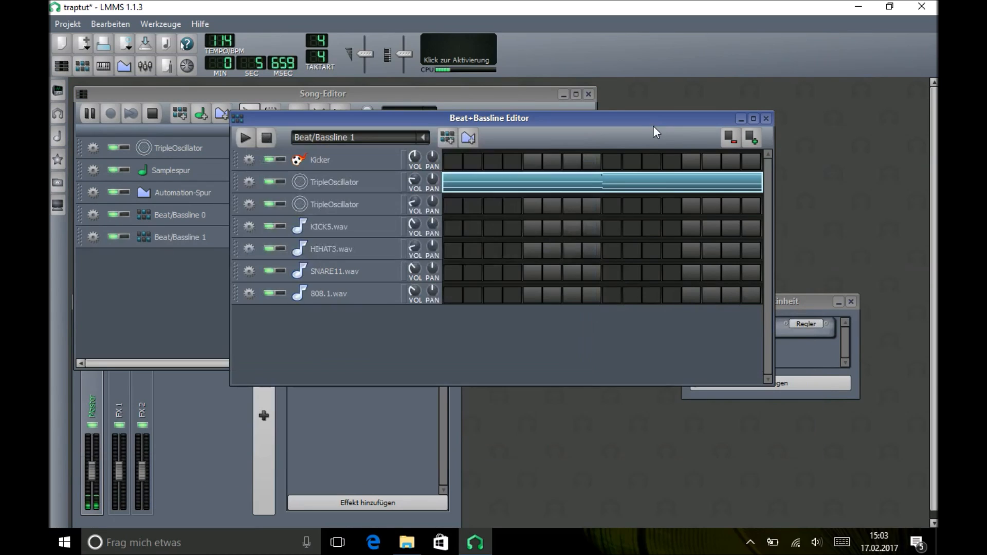
- Stop playback, create Beat/Bassline 2 and place a SNARE11.wav hit on step 9
click(267, 138)
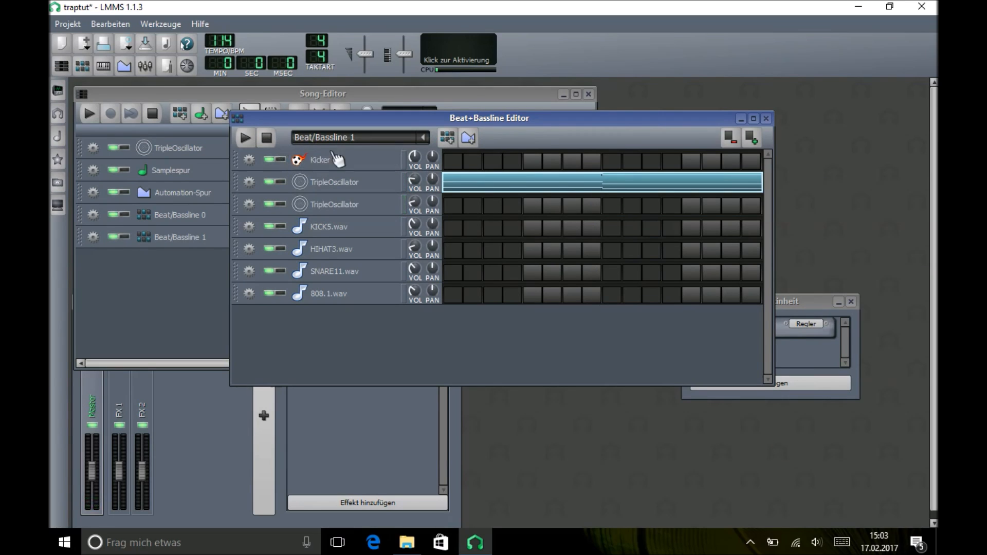
click(447, 139)
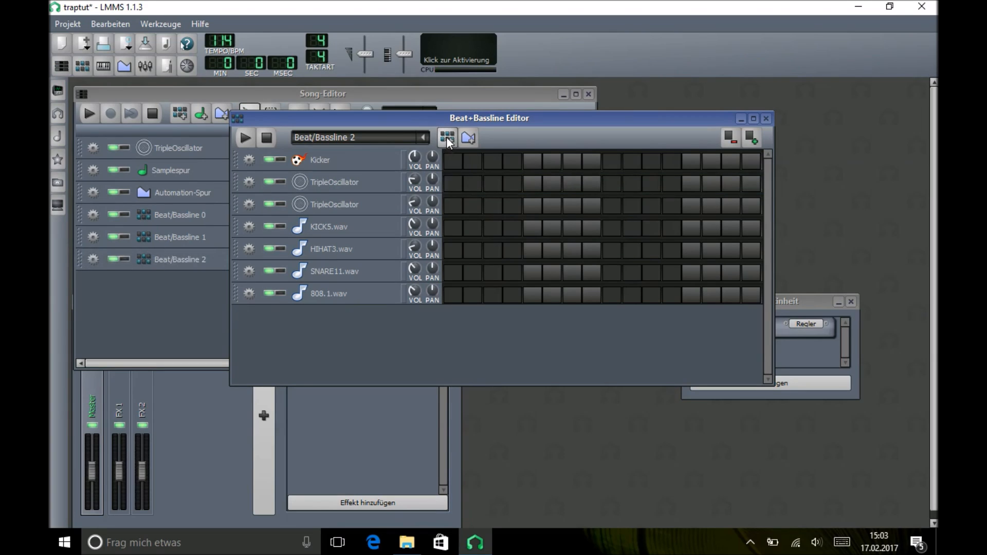
click(615, 273)
- Place Beat/Bassline 2 over bars 1 to 16 in the Song-Editor and preview the song
click(175, 294)
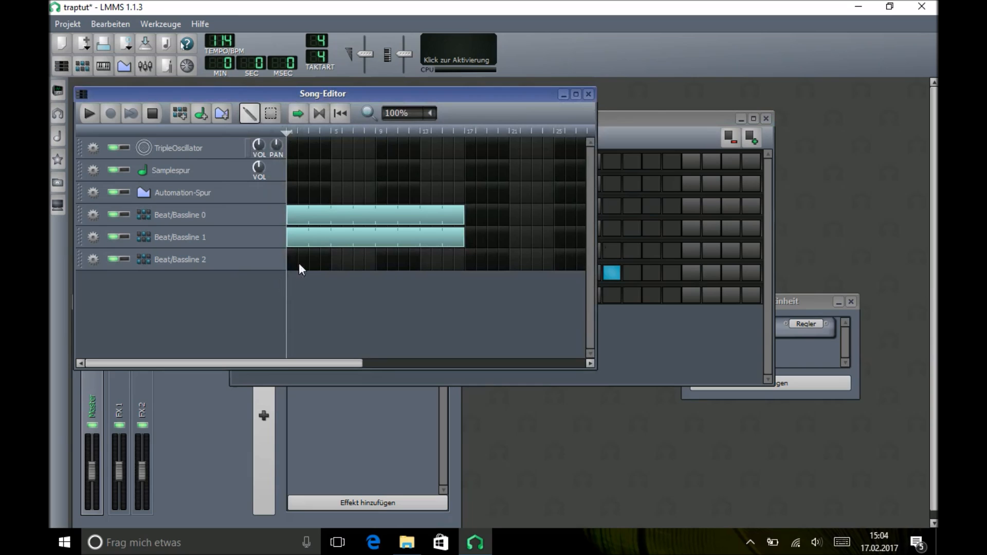
drag(293, 254, 465, 260)
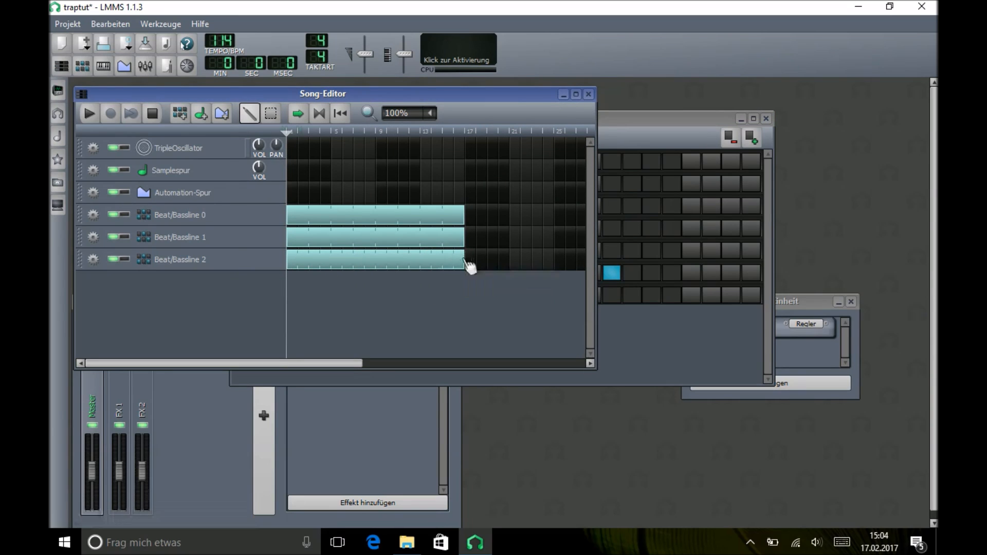
click(93, 115)
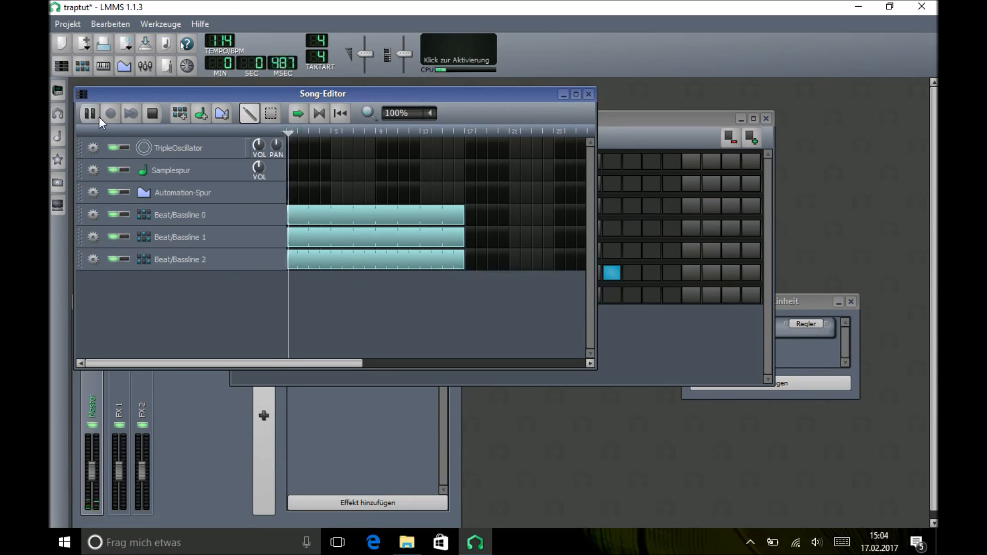
click(151, 114)
- Create Beat/Bassline 3, extend it to 64 steps and widen the Beat+Bassline Editor window
click(657, 343)
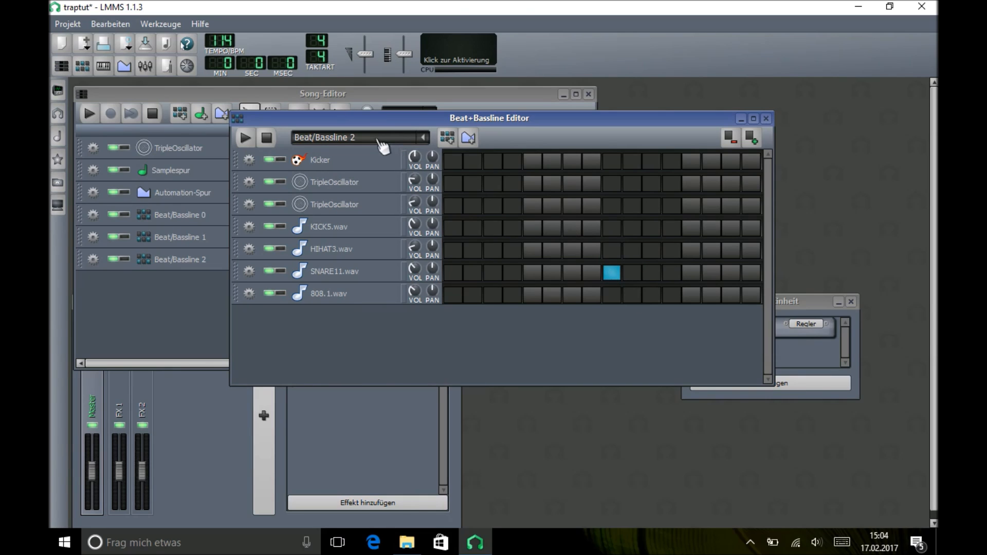
click(447, 137)
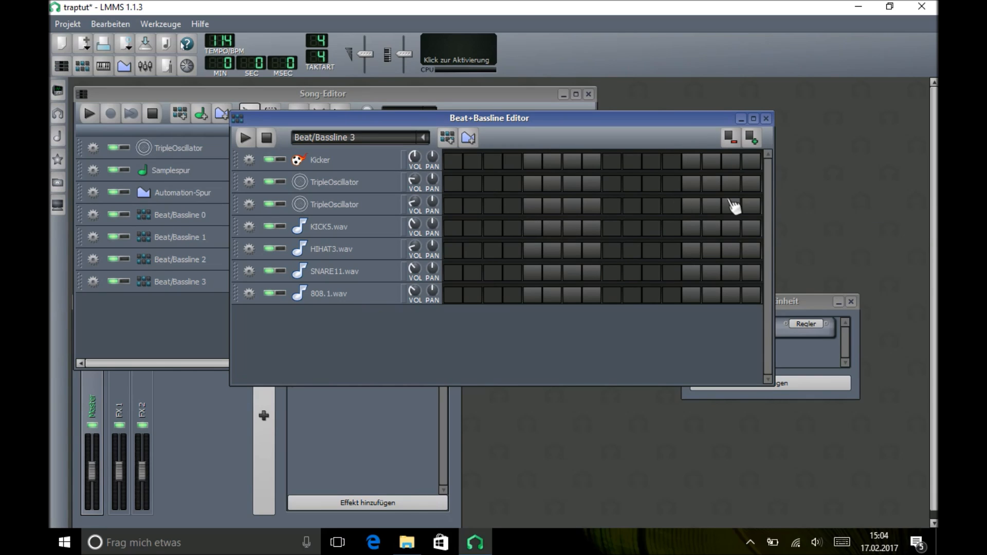
click(752, 141)
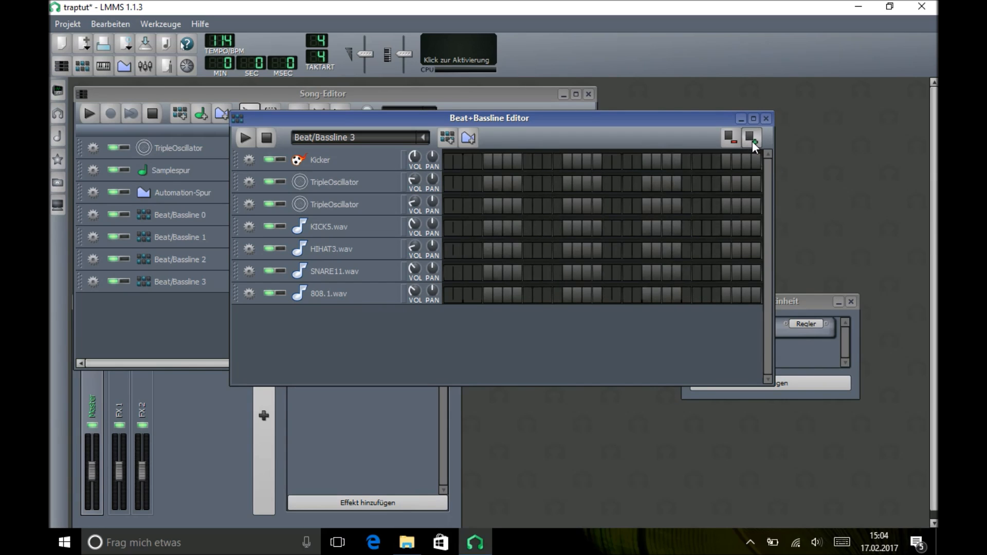
drag(771, 170, 915, 198)
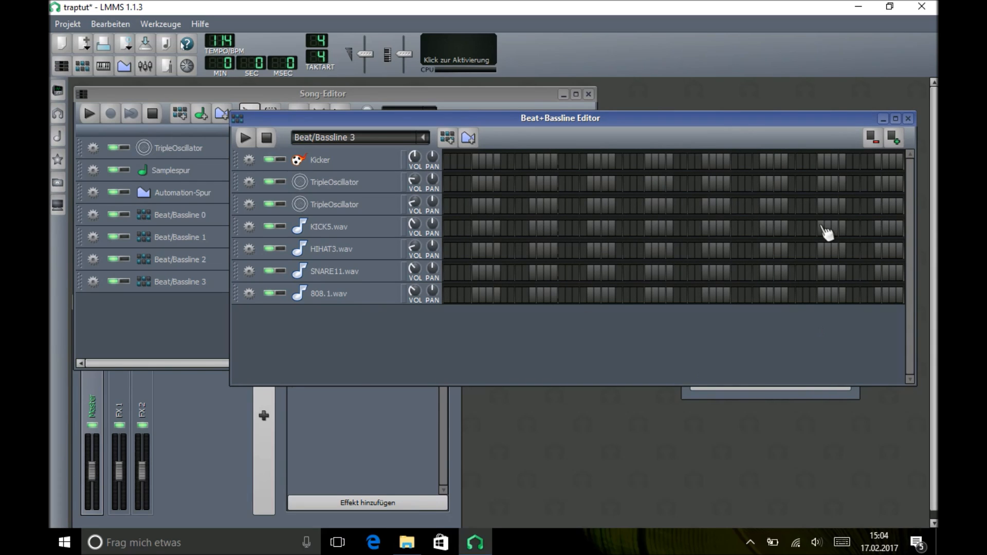
- Place KICK5.wav hits on steps 1, 7, 13, 21, 23 and 27 of Beat/Bassline 3
click(447, 228)
click(533, 229)
click(590, 228)
click(605, 228)
right_click(605, 230)
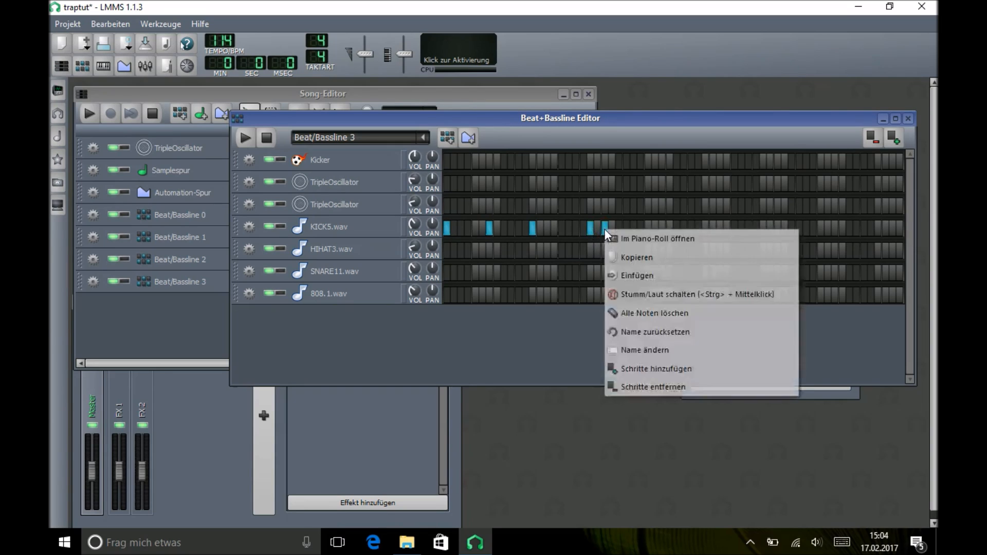
click(570, 366)
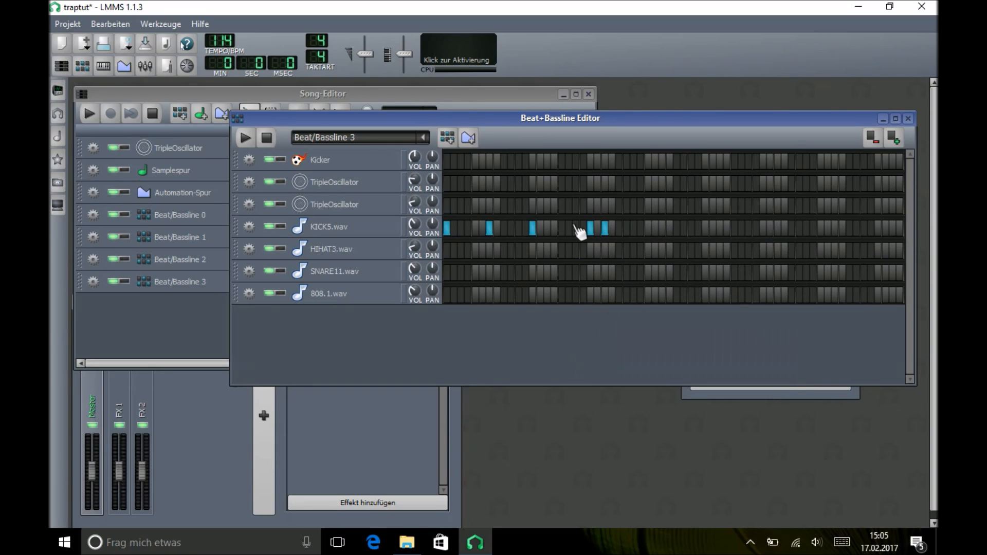
click(634, 228)
- Repeat the kick pattern in the second half of Beat/Bassline 3 with hits on steps 33, 39, 45, 53, 55 and 59
click(678, 230)
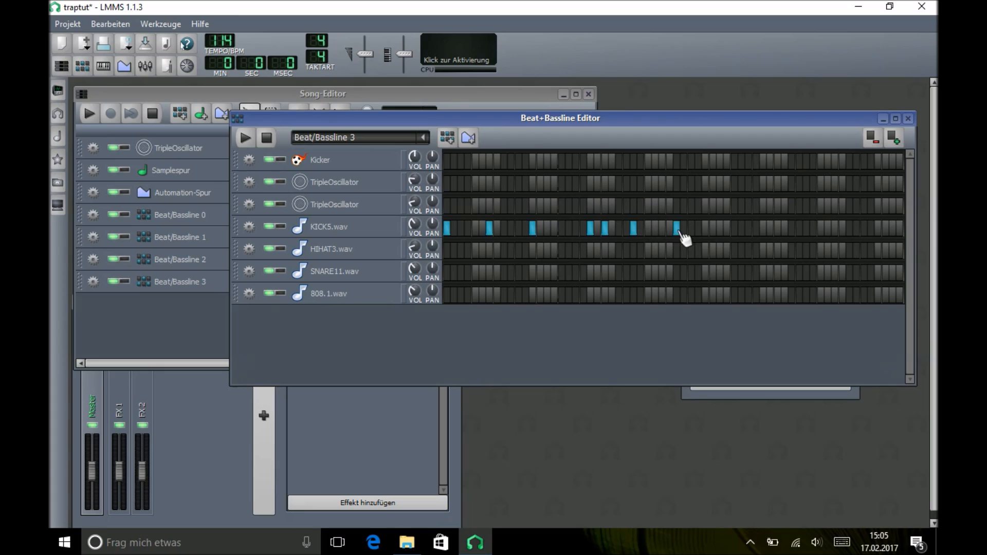
click(721, 229)
click(763, 229)
right_click(764, 232)
click(822, 227)
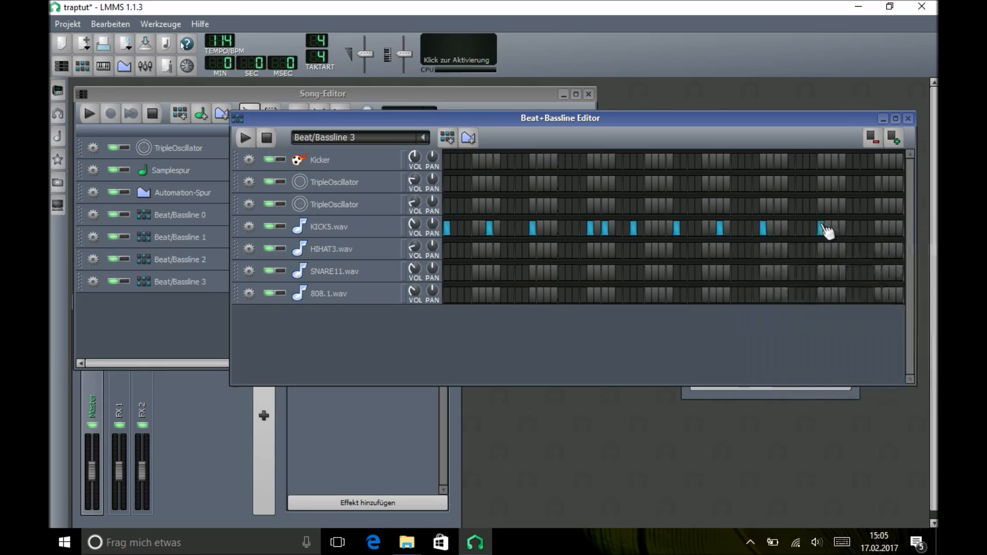
click(836, 230)
click(865, 230)
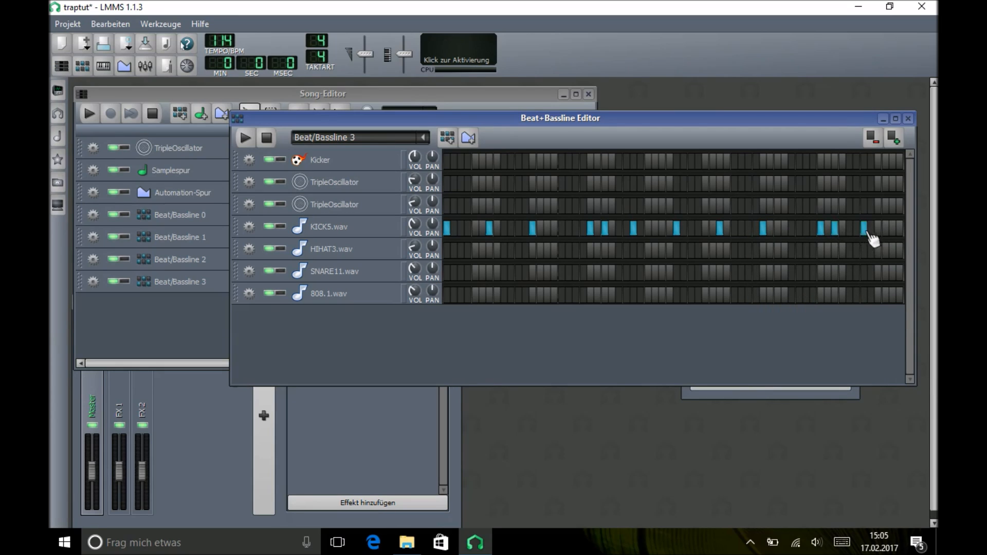
click(893, 227)
- Create Beat/Bassline 4, extend it to 32 steps and place HIHAT3.wav hits on every second step, starting at step 1
click(446, 138)
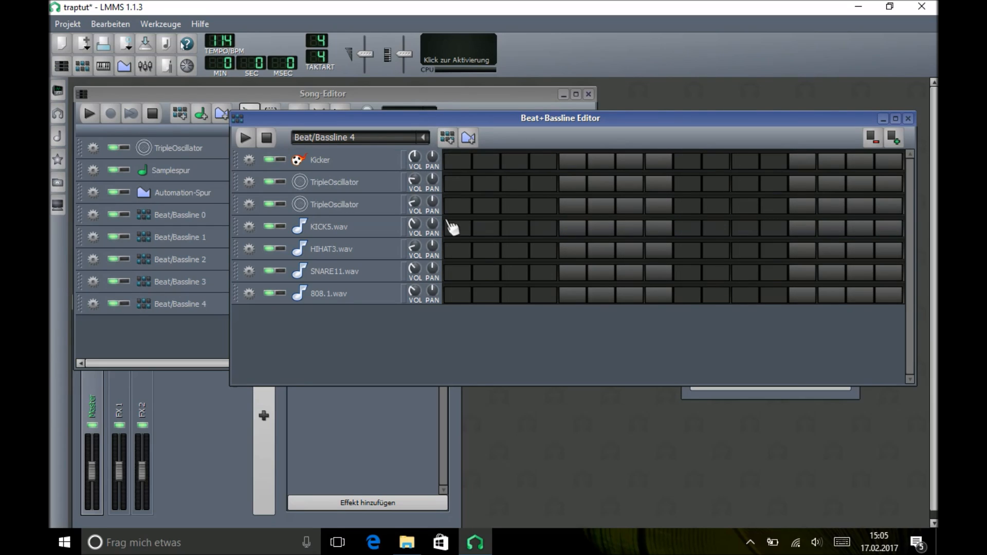
click(894, 138)
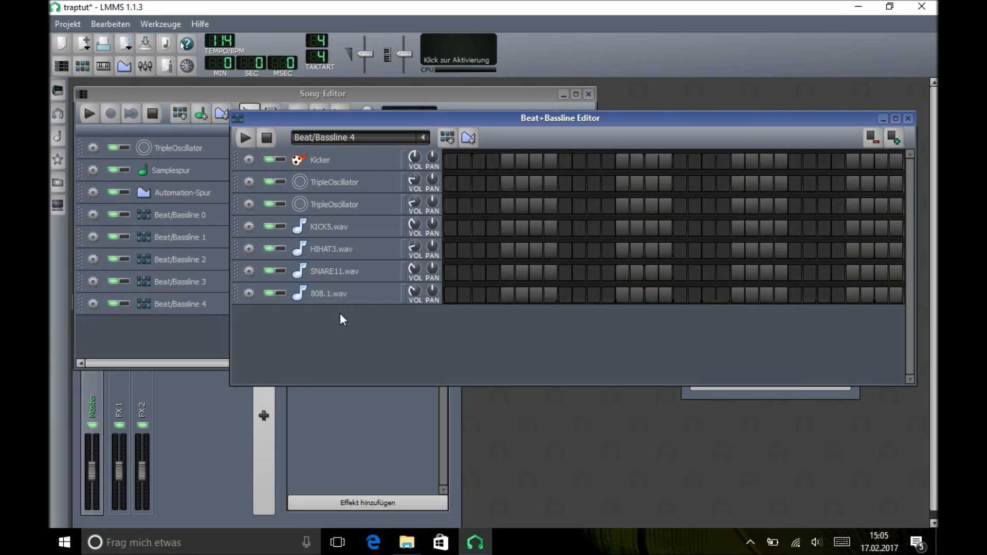
click(451, 251)
click(479, 251)
click(508, 250)
click(536, 251)
click(565, 251)
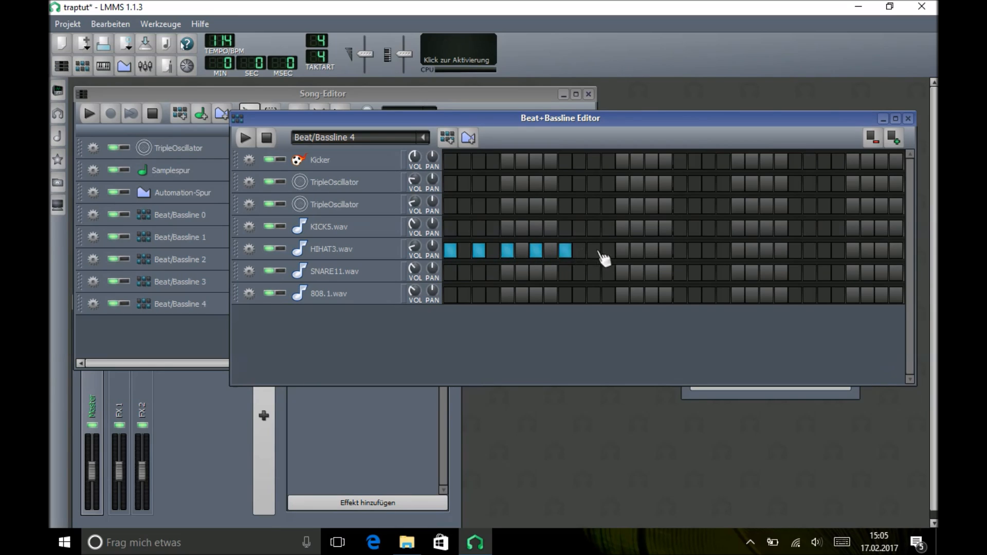
click(594, 250)
click(623, 250)
click(652, 250)
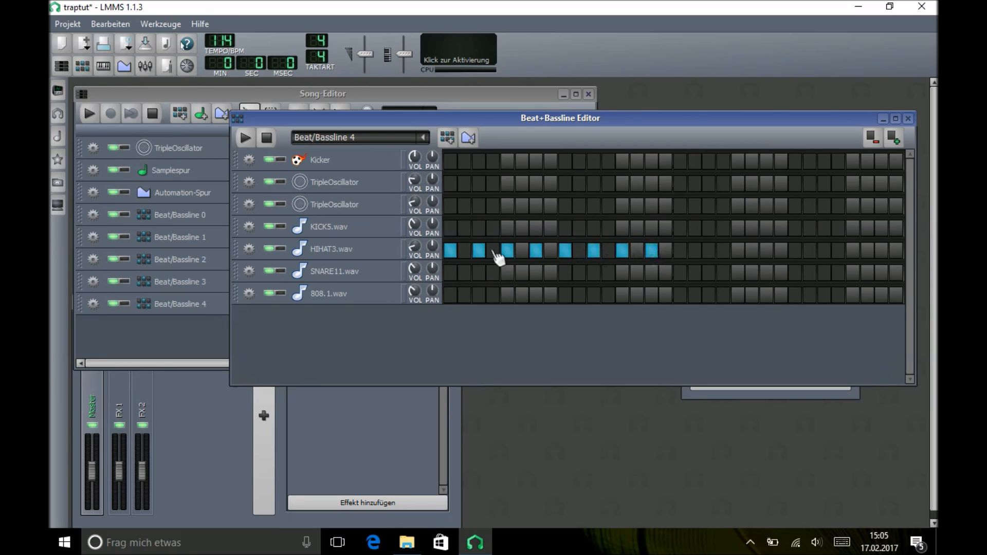
click(681, 252)
click(709, 251)
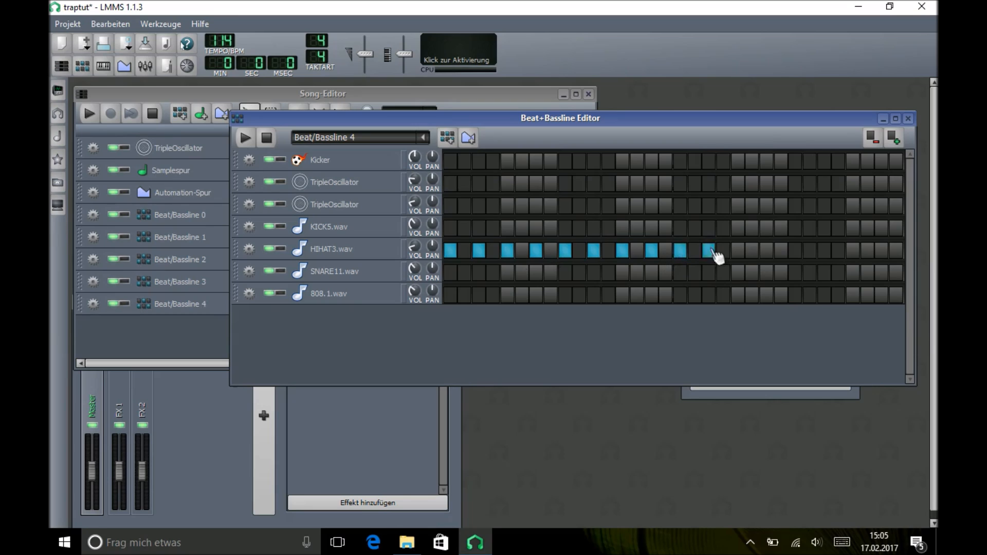
click(738, 251)
click(767, 251)
click(795, 251)
click(824, 251)
click(853, 251)
click(882, 251)
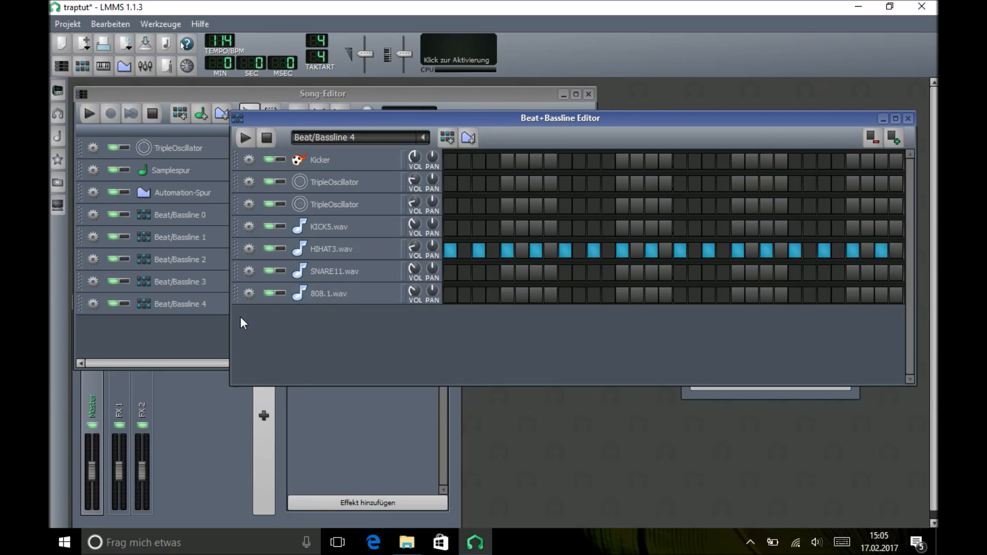
- Place Beat/Bassline 3 and Beat/Bassline 4 over bars 1 to 16 in the Song-Editor
click(227, 323)
click(306, 282)
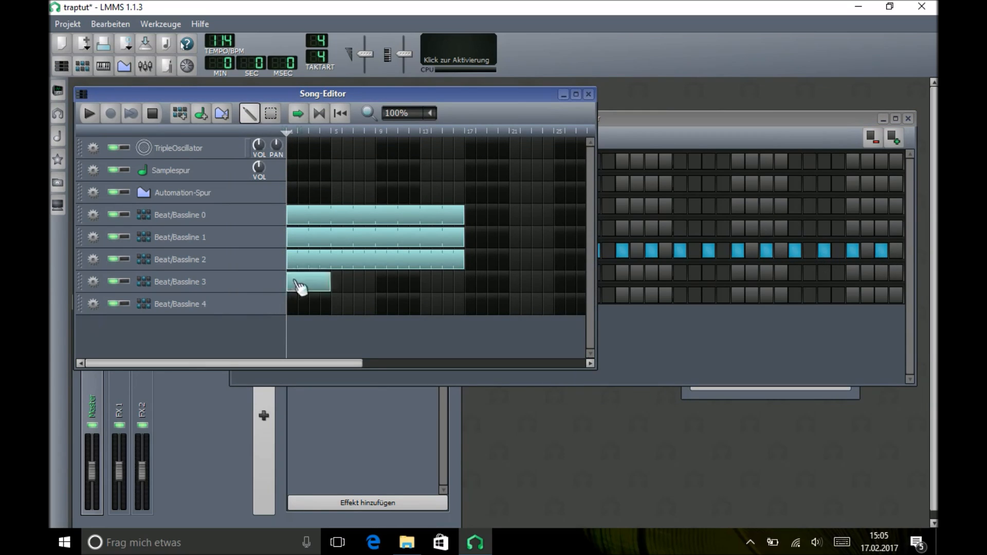
drag(331, 282, 464, 283)
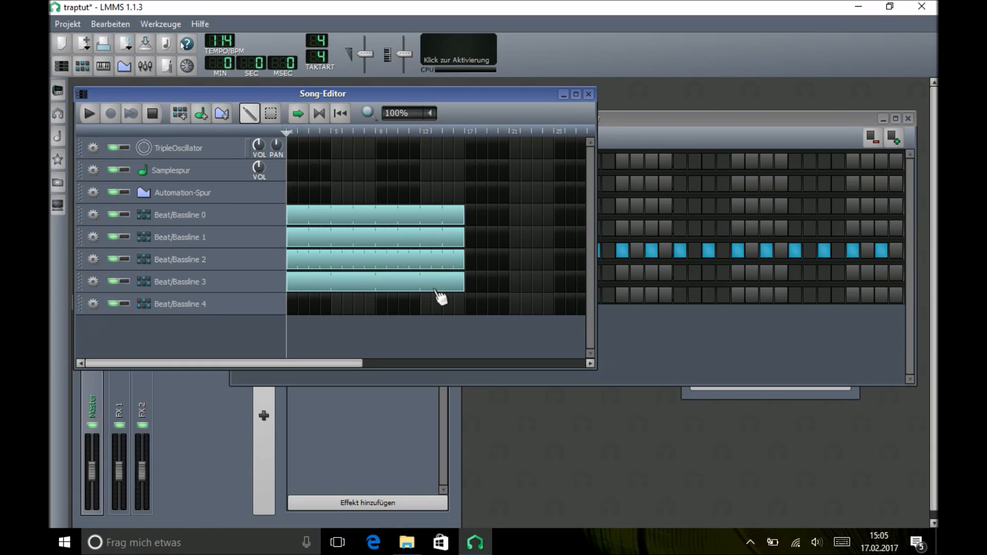
click(289, 304)
drag(309, 305, 465, 307)
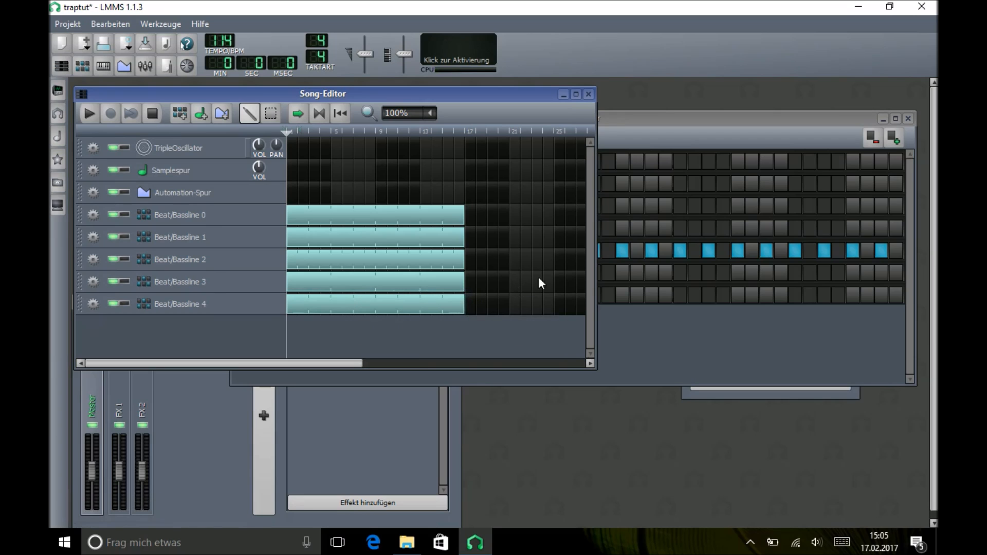
- Open the HIHAT3.wav pattern of Beat/Bassline 4 in the Piano-Roll and set the quantization to 1/32
right_click(613, 258)
click(618, 266)
right_click(606, 251)
click(660, 261)
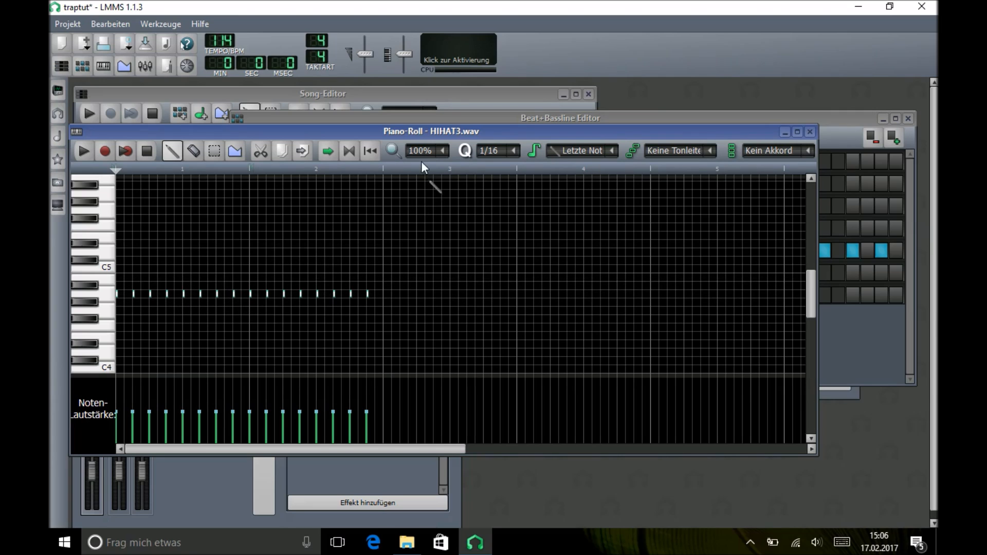
scroll(428, 159, down, 1)
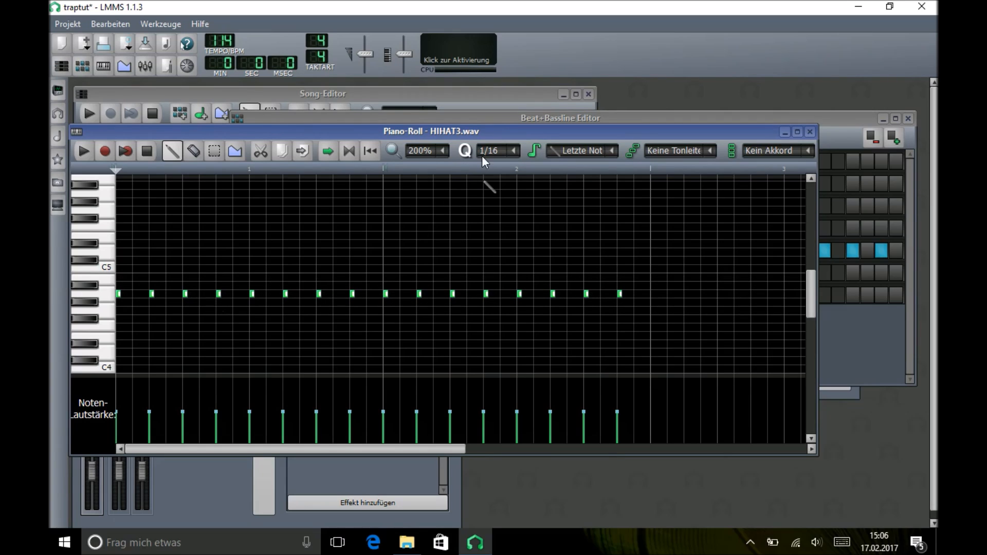
scroll(493, 154, down, 1)
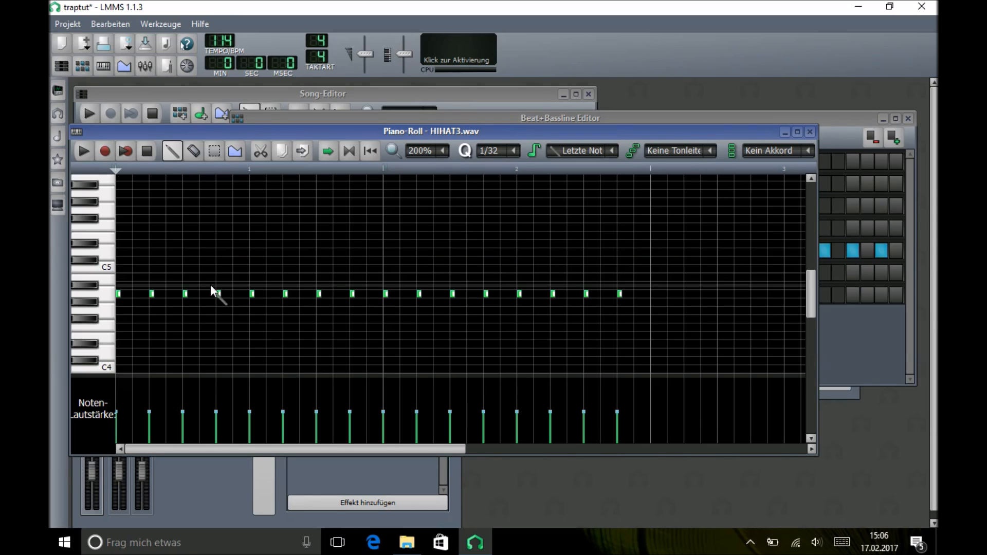
- Add two 1/32-spaced hi-hat notes after the first bar's third hit and one midway between its fourth and fifth hits, and preview the pattern
click(193, 295)
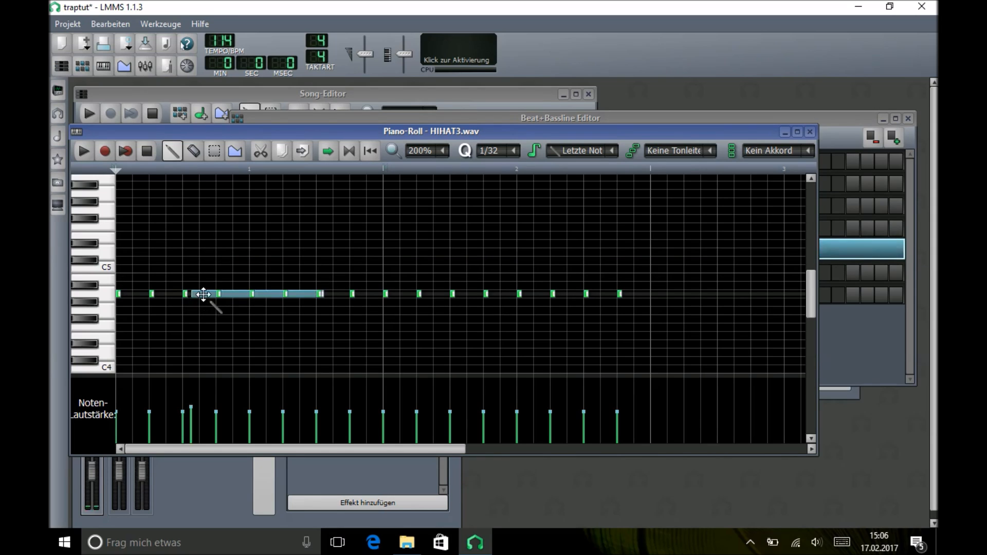
right_click(203, 294)
click(192, 294)
click(200, 294)
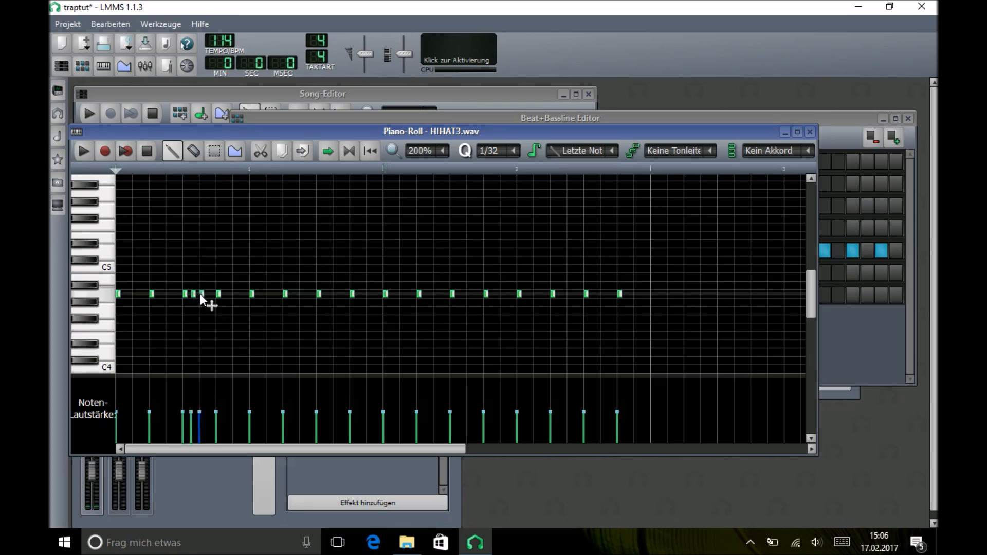
click(233, 294)
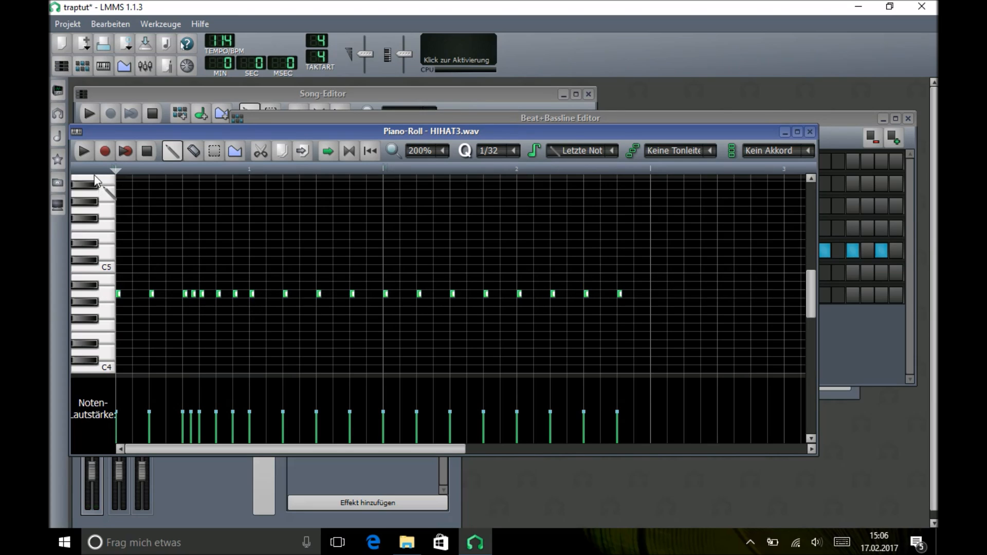
click(84, 153)
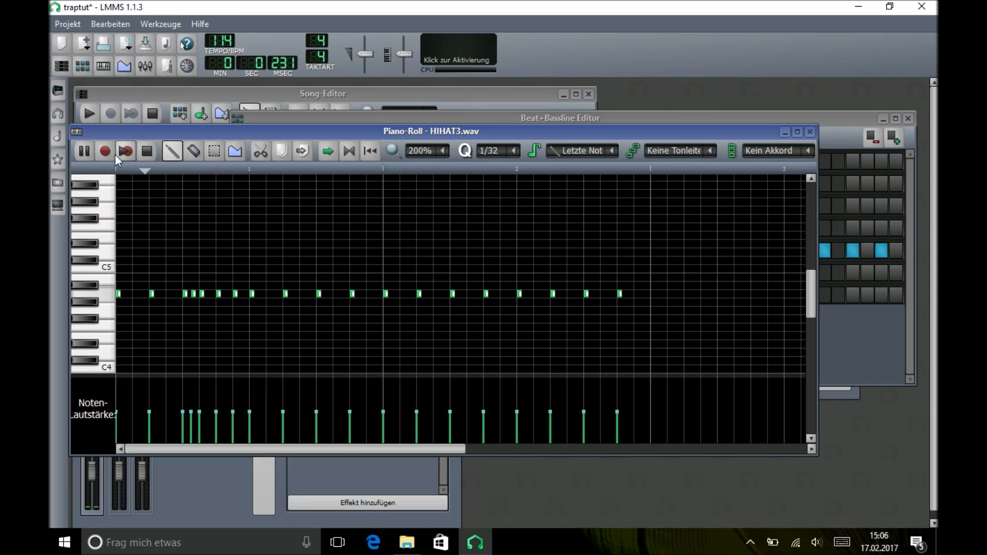
click(147, 152)
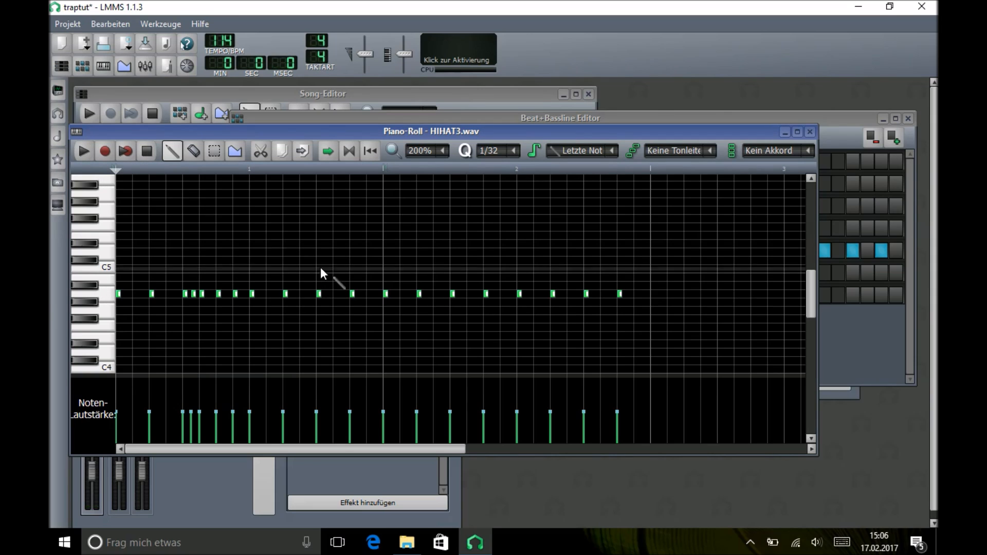
- Add three 1/32-spaced hi-hat notes between the second bar's fourth and fifth hits and preview the pattern
click(494, 295)
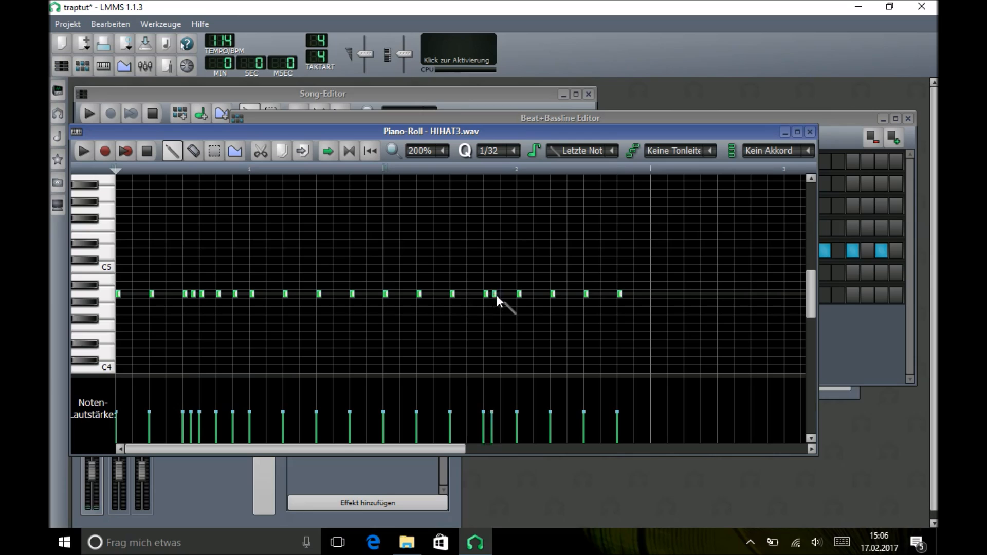
click(502, 294)
click(511, 294)
key(space)
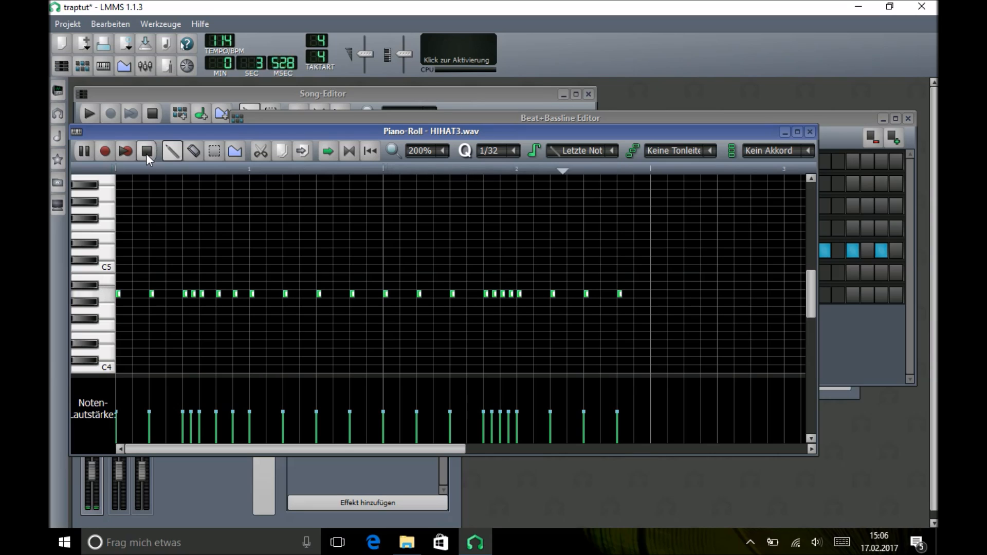
click(147, 152)
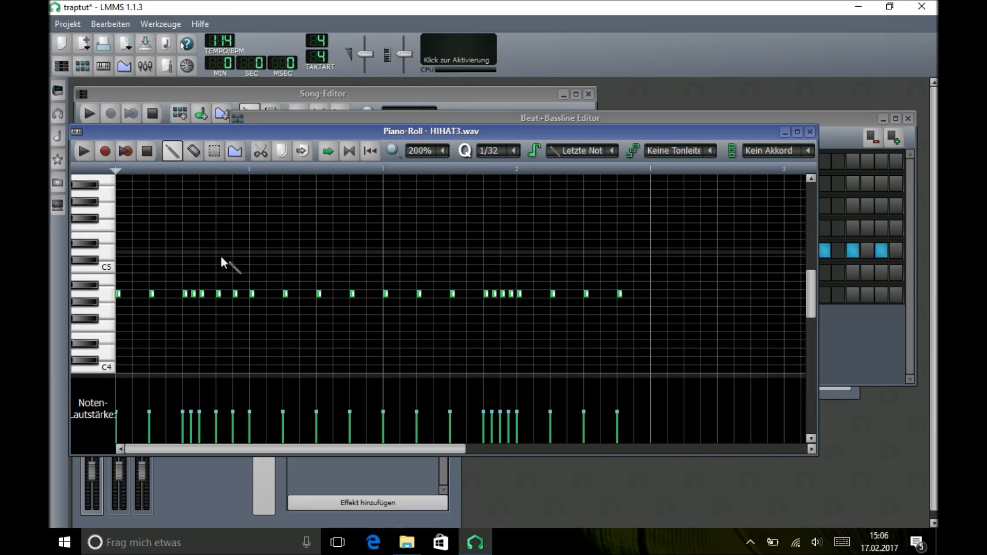
- Raise the first bar's five-note hi-hat roll five semitones to D5 and add A4 notes back at its third and fourth hits
click(215, 153)
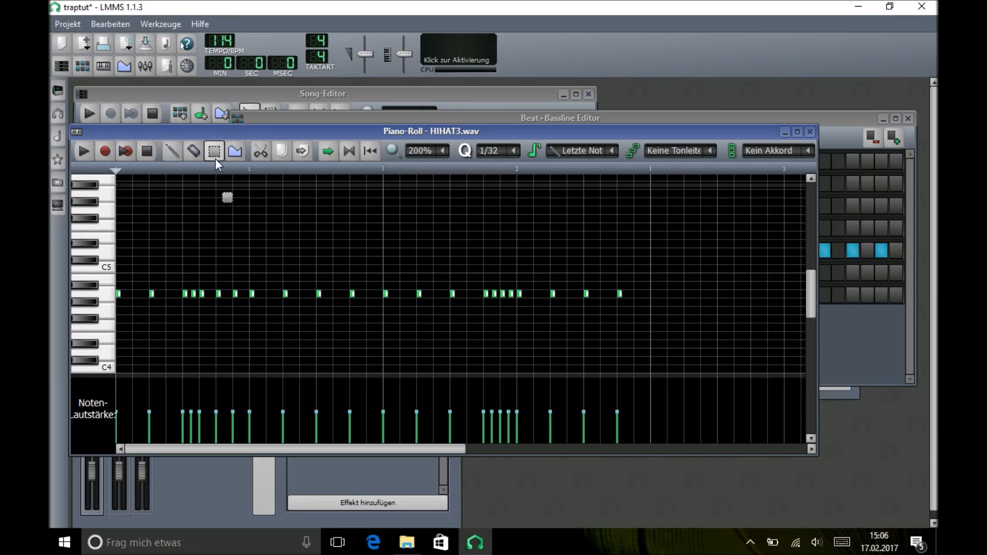
drag(240, 282, 179, 311)
key(shift+Up)
key(shift+Up)
key(shift+Up)
key(shift+Up)
key(shift+Up)
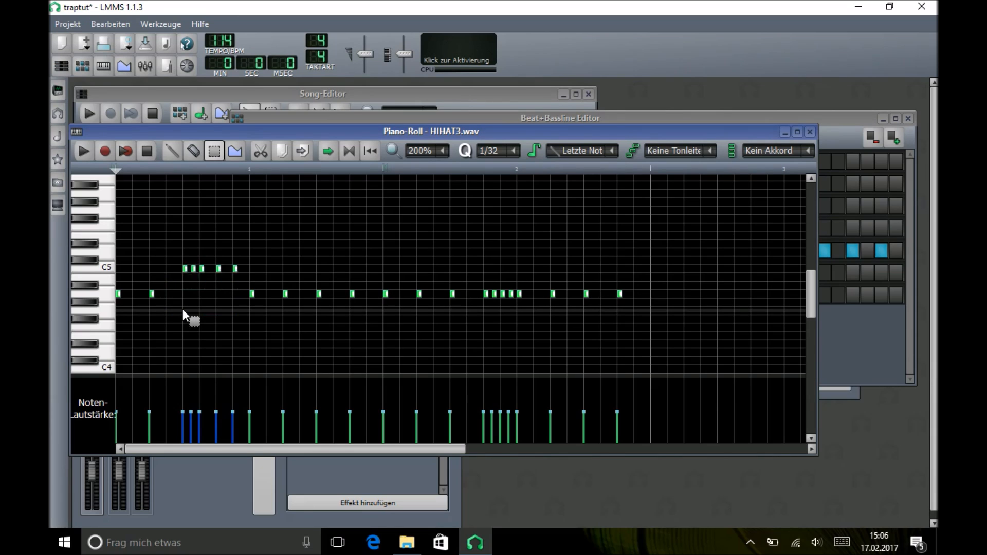
click(80, 152)
click(148, 152)
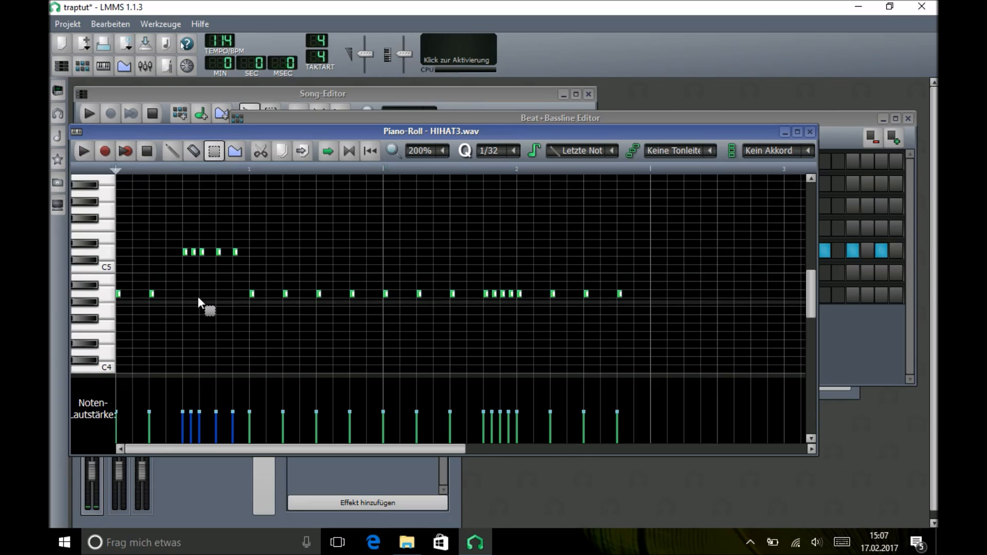
click(172, 151)
click(186, 294)
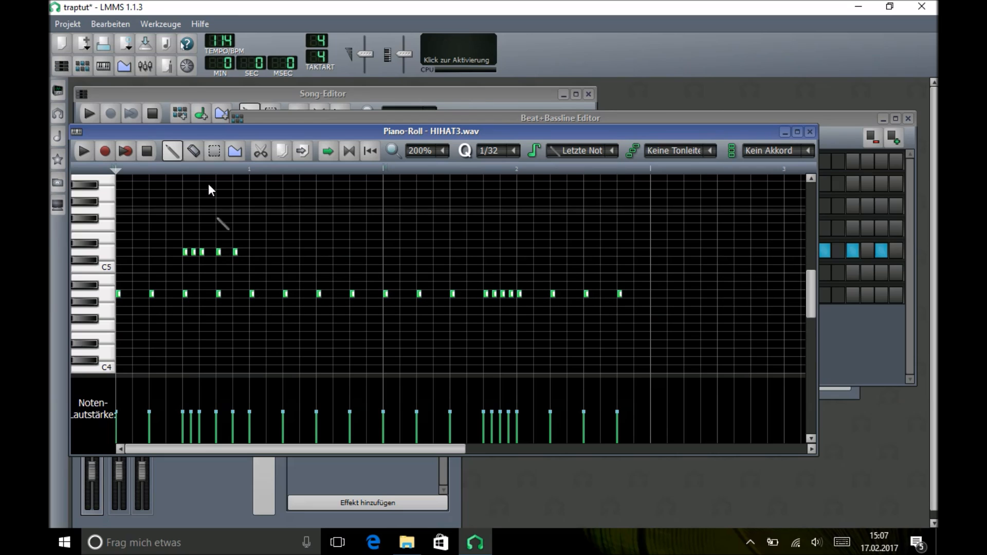
- Lower the last two notes of the first bar's raised hi-hat roll to C4 and preview the pattern
click(216, 151)
drag(252, 232, 215, 263)
key(shift+Down)
key(shift+Down)
key(shift+Down)
key(shift+Down)
key(shift+Down)
key(shift+Down)
key(shift+Down)
key(shift+Down)
key(shift+Down)
key(shift+Down)
key(shift+Down)
key(shift+Down)
key(shift+Down)
key(shift+Down)
key(shift+Down)
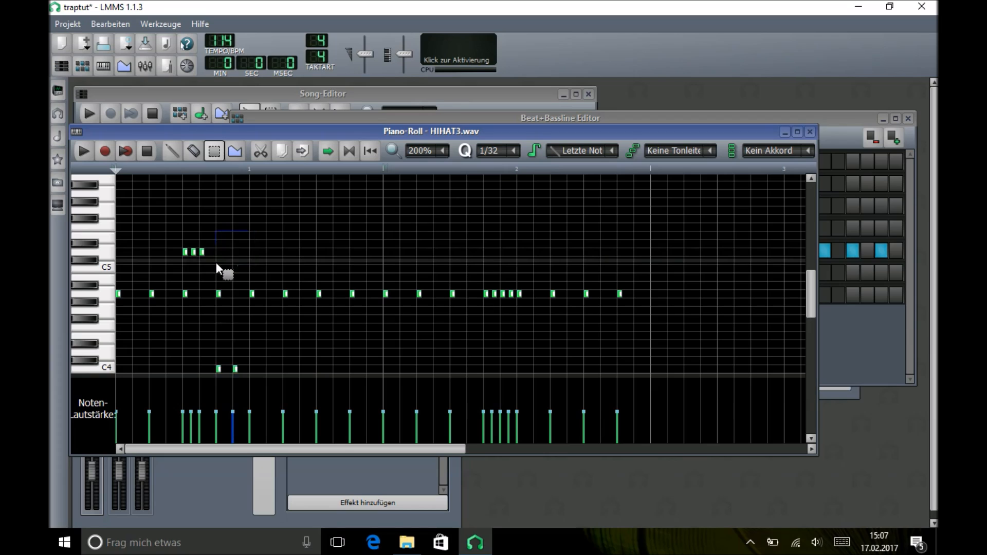
key(shift+Up)
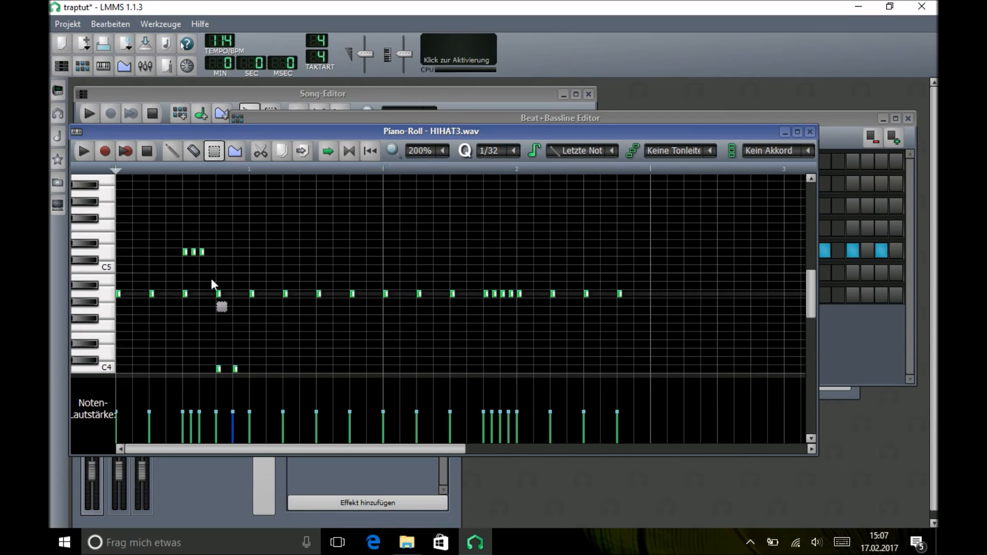
click(88, 155)
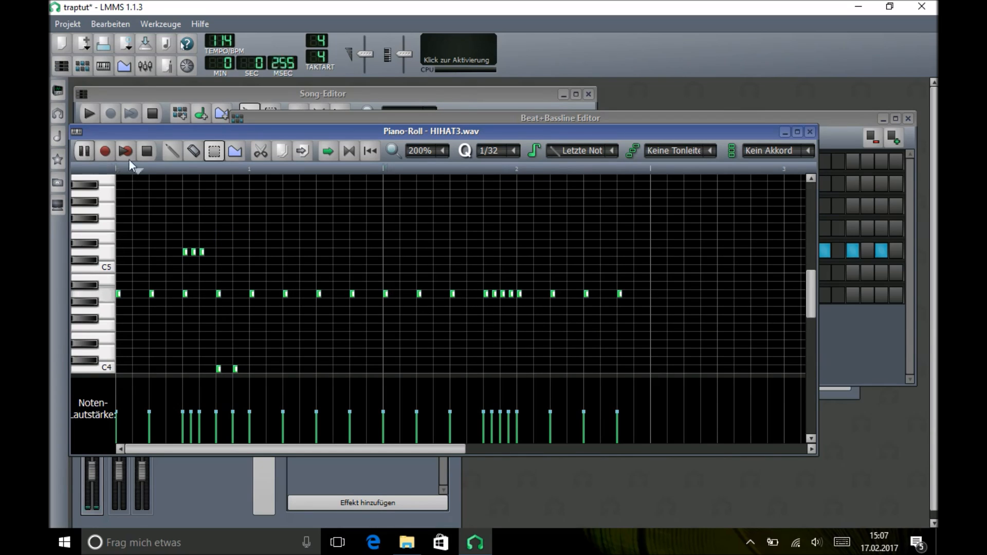
click(146, 159)
- Raise the first bar's two lowest hi-hat notes to D4 and preview the pattern
drag(262, 357, 207, 375)
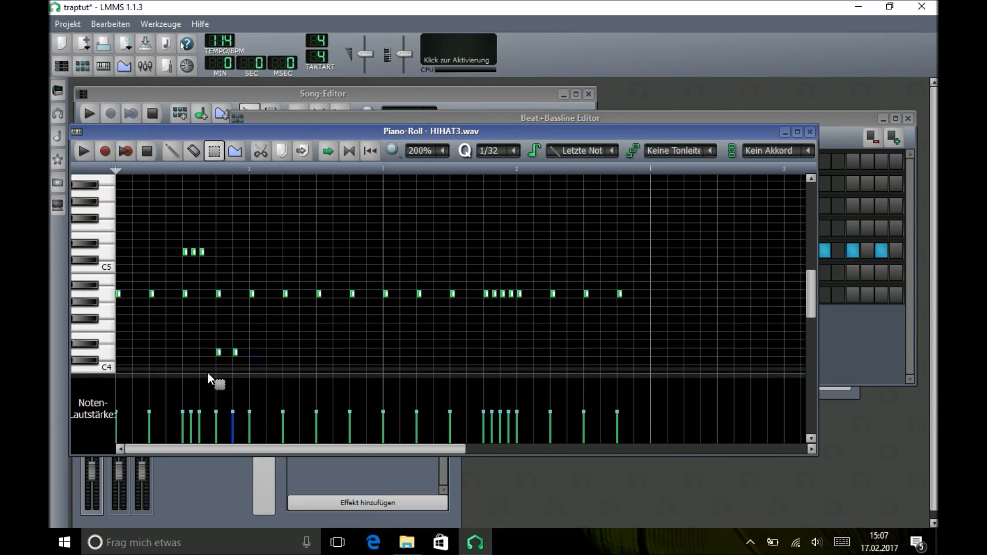
click(93, 153)
click(146, 154)
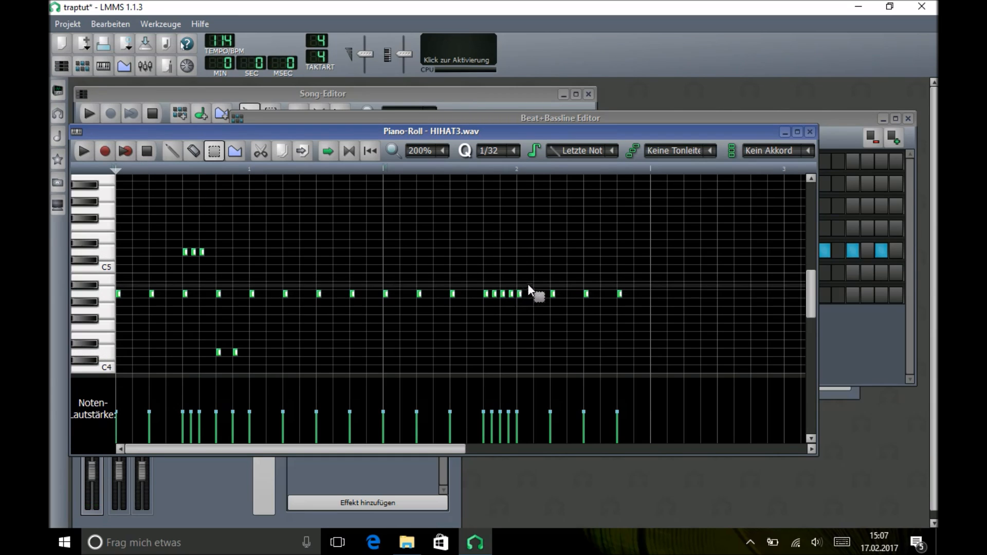
- Lower the second bar's five-note hi-hat roll by four semitones to F4
drag(528, 284, 482, 307)
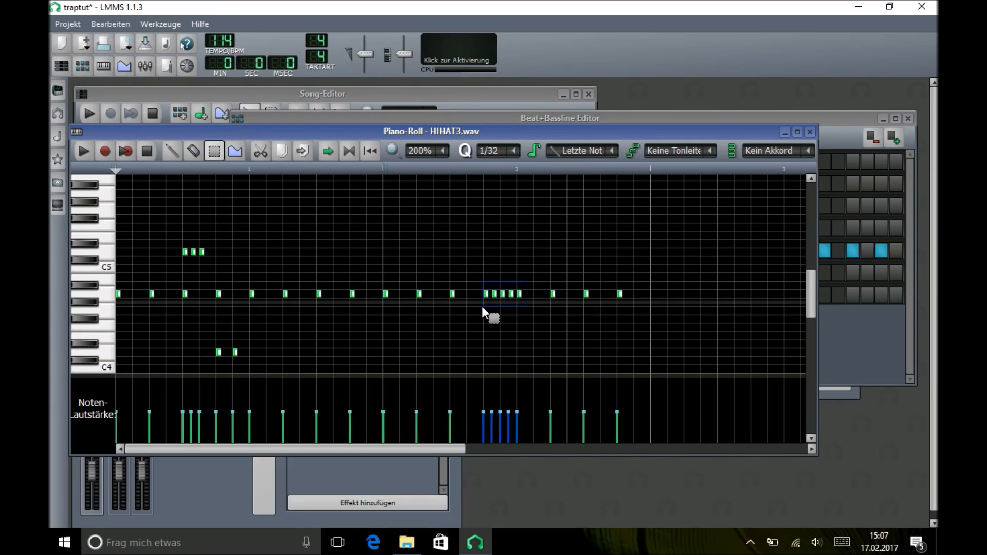
key(Down)
key(Down)
key(Down)
key(Down)
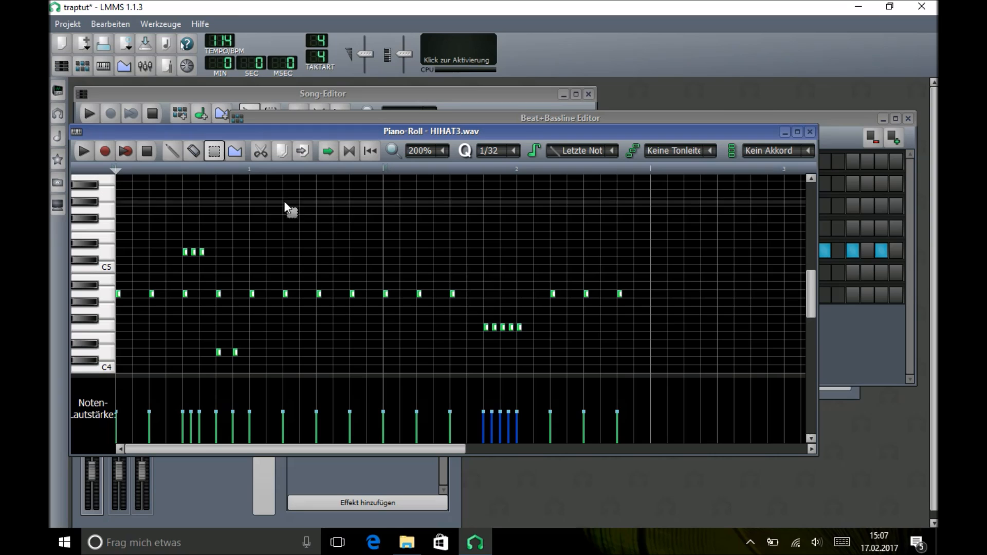
- Add A4 hi-hat notes at the second bar's fourth and fifth hits and preview the pattern
click(173, 151)
click(482, 294)
right_click(481, 293)
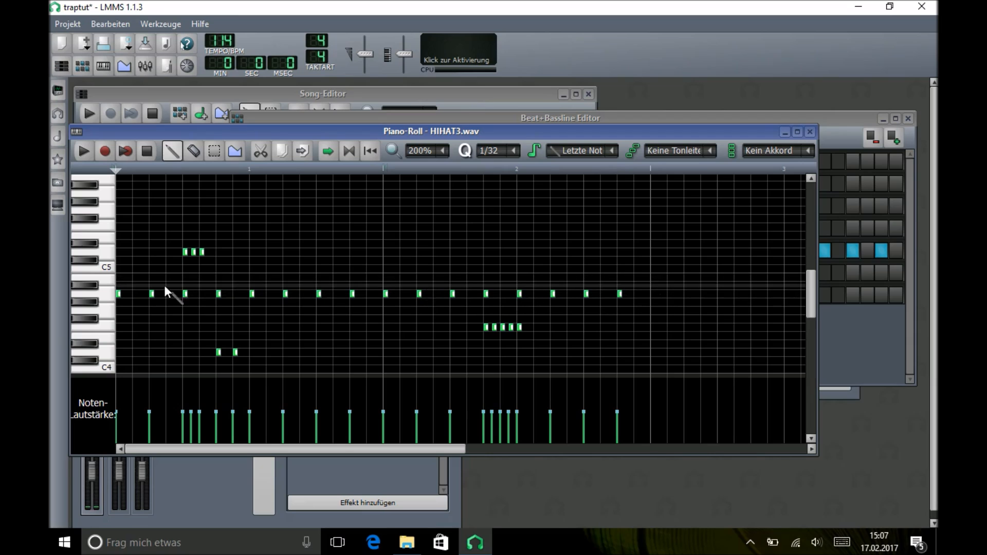
click(82, 150)
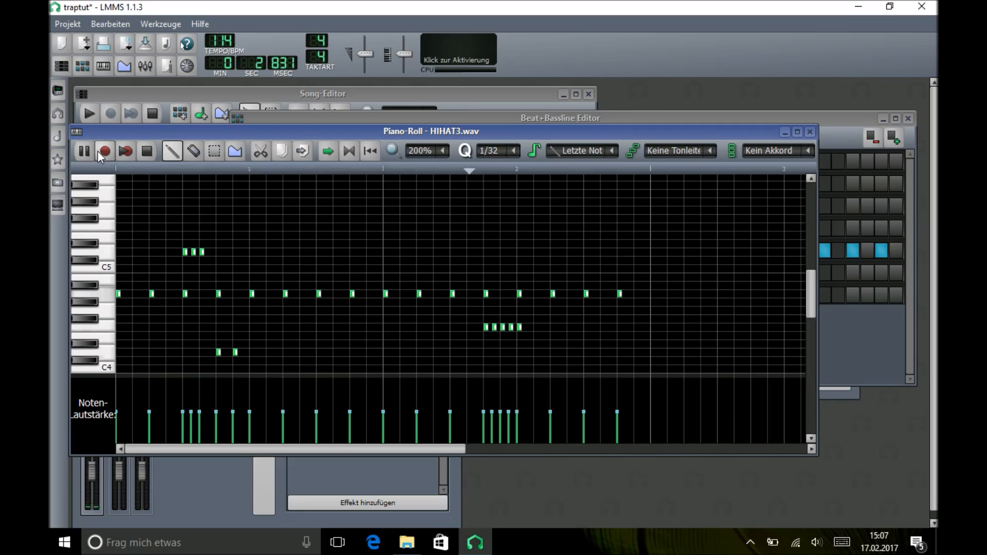
click(139, 149)
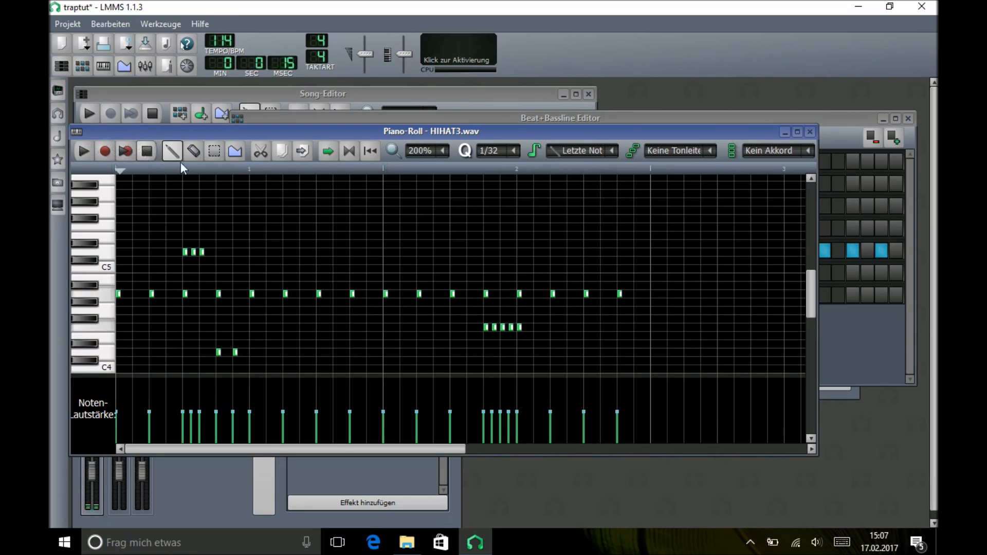
- Lower the second bar's five-note hi-hat roll by one more semitone to E4 and return to draw mode
click(214, 151)
drag(509, 324, 458, 342)
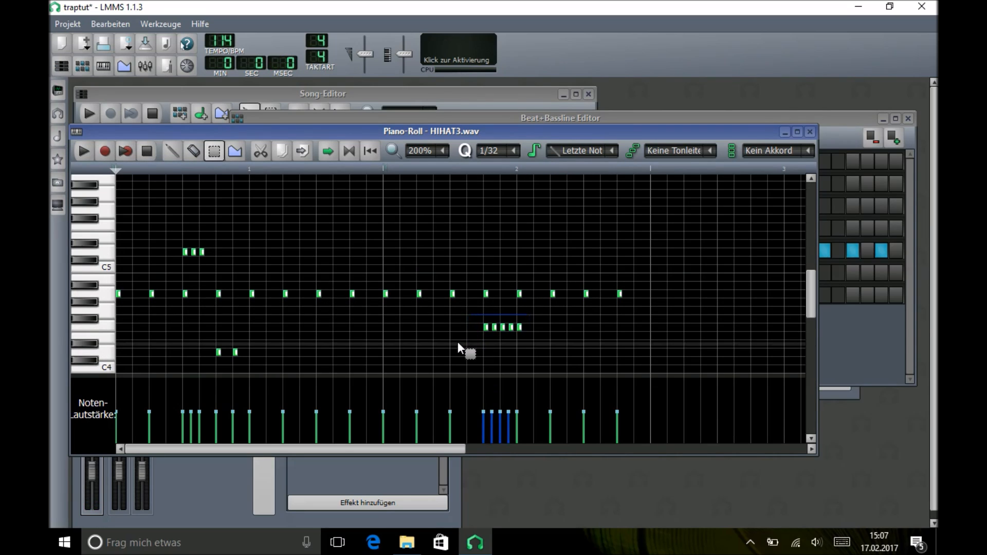
key(Down)
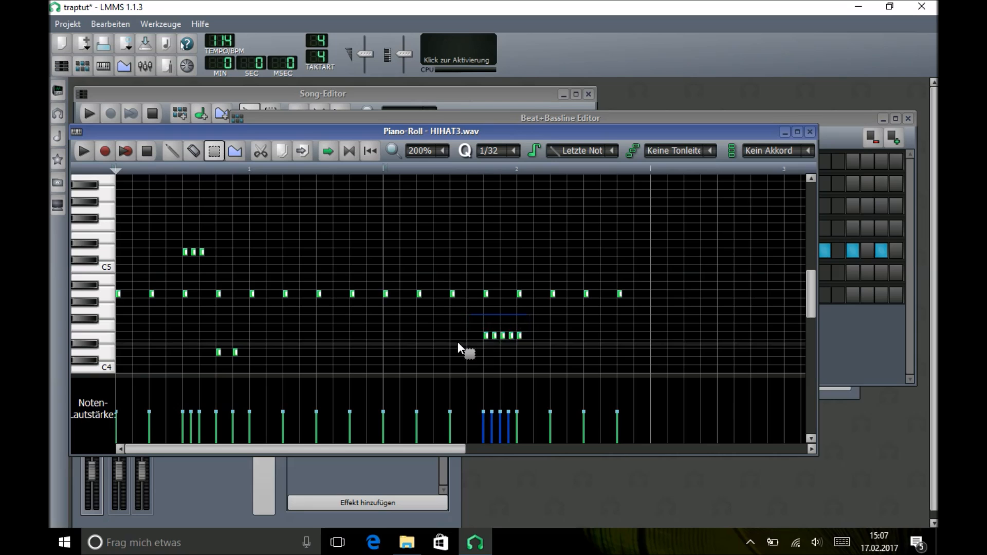
click(172, 150)
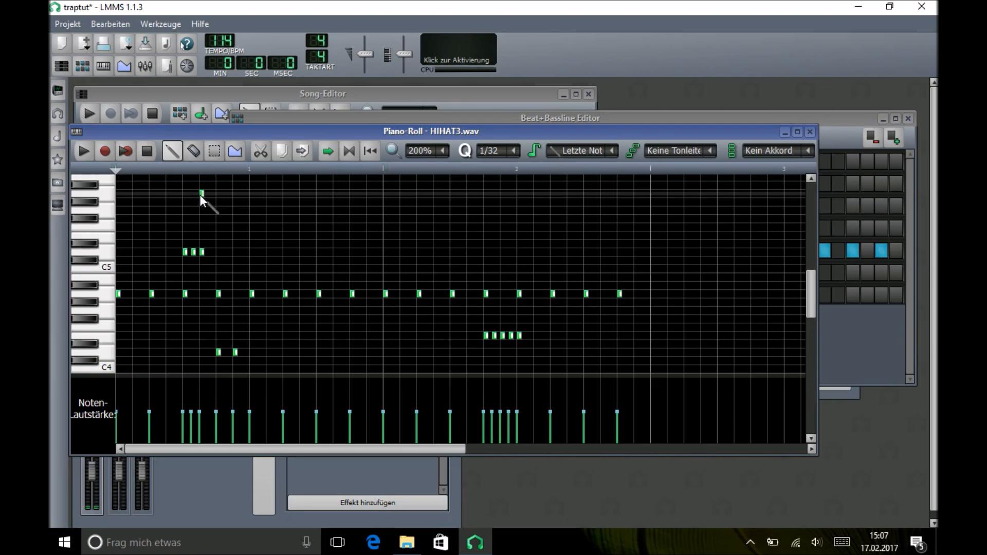
- Play the arrangement from the Song-Editor, close the HIHAT3.wav Piano-Roll and bring up the Beat+Bassline Editor
click(151, 95)
click(90, 109)
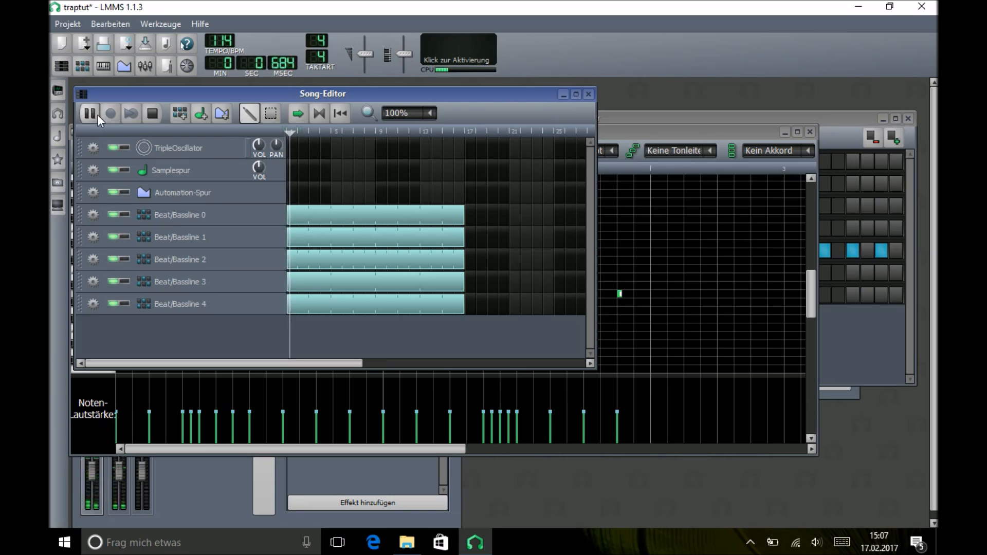
click(615, 136)
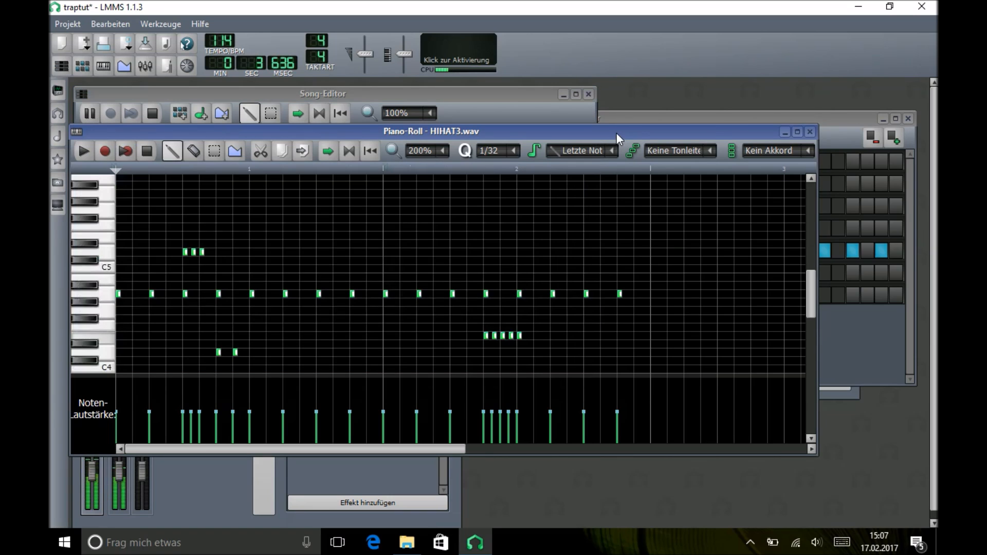
click(810, 132)
click(764, 121)
click(267, 137)
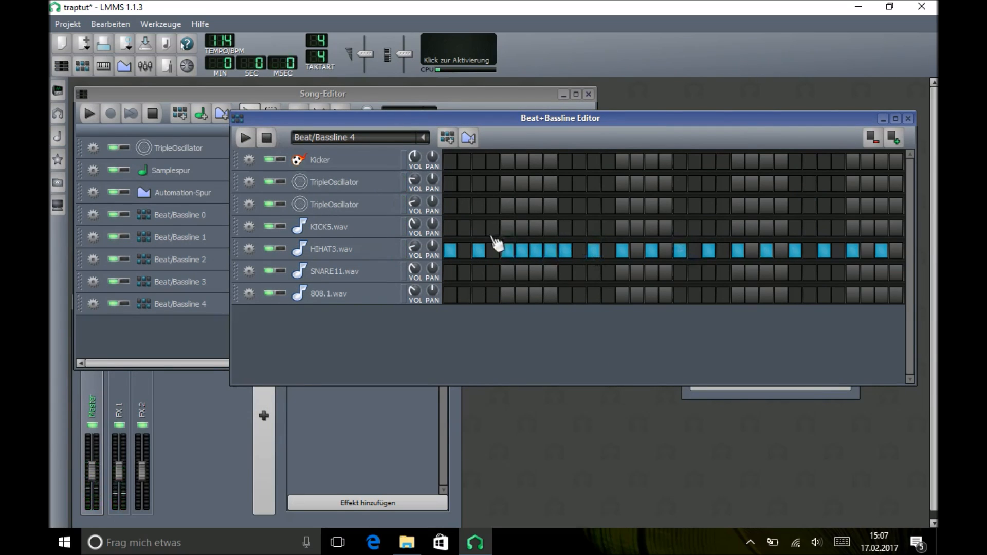
- Add Beat/Bassline 5 and open its 808.1.wav pattern in the Piano-Roll at 100% zoom with 1/16 quantization
click(534, 251)
click(447, 138)
right_click(475, 299)
click(491, 299)
scroll(428, 160, up, 1)
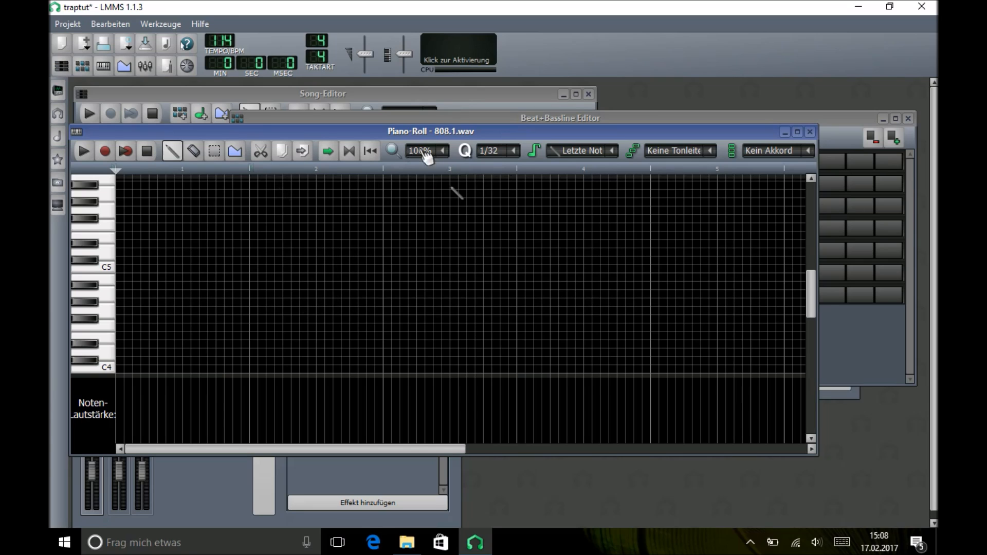
scroll(498, 154, up, 1)
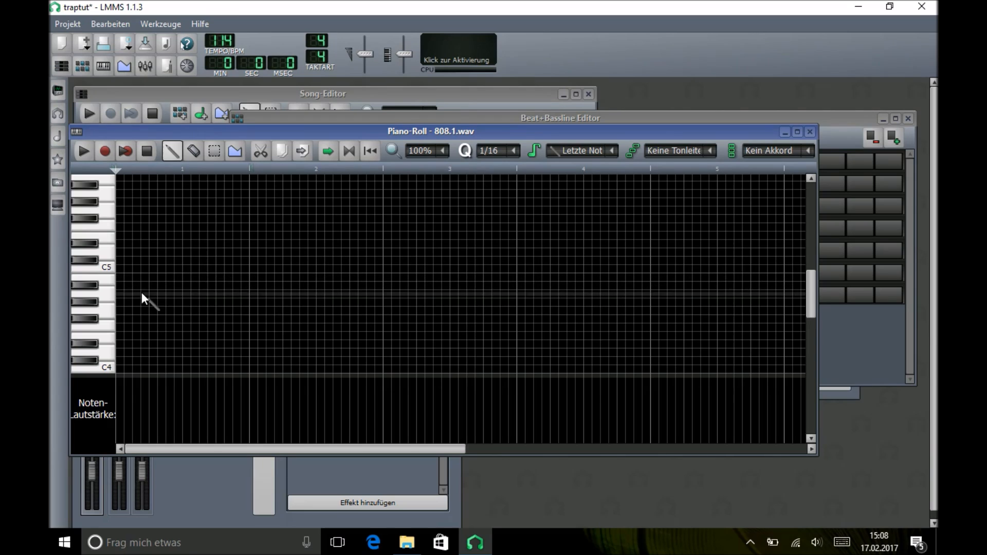
click(119, 270)
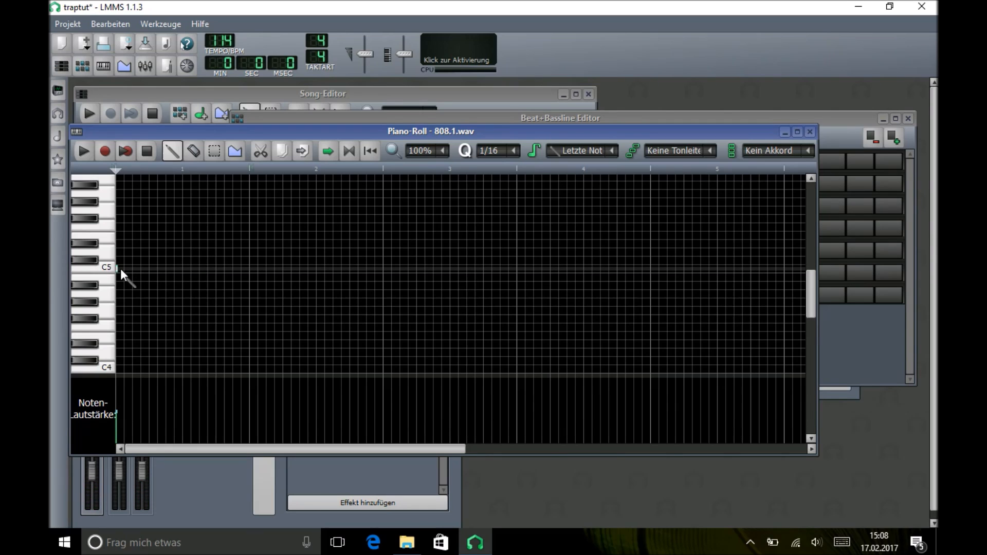
right_click(117, 268)
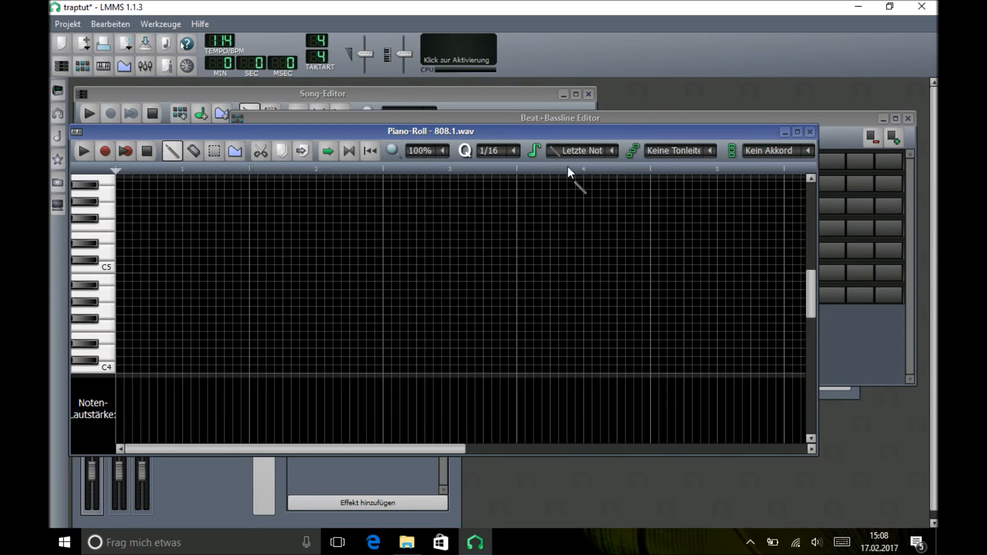
scroll(577, 154, down, 1)
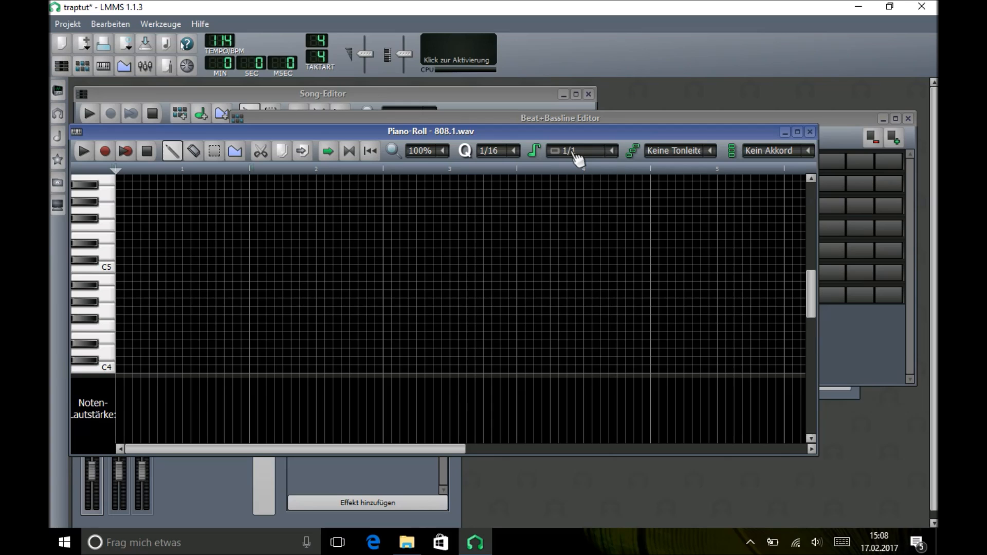
click(128, 269)
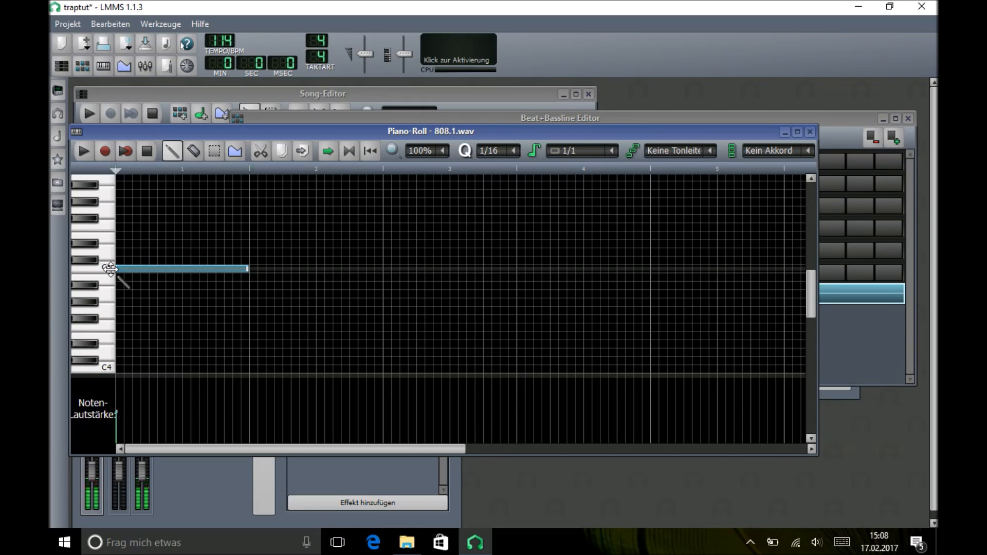
scroll(570, 155, up, 1)
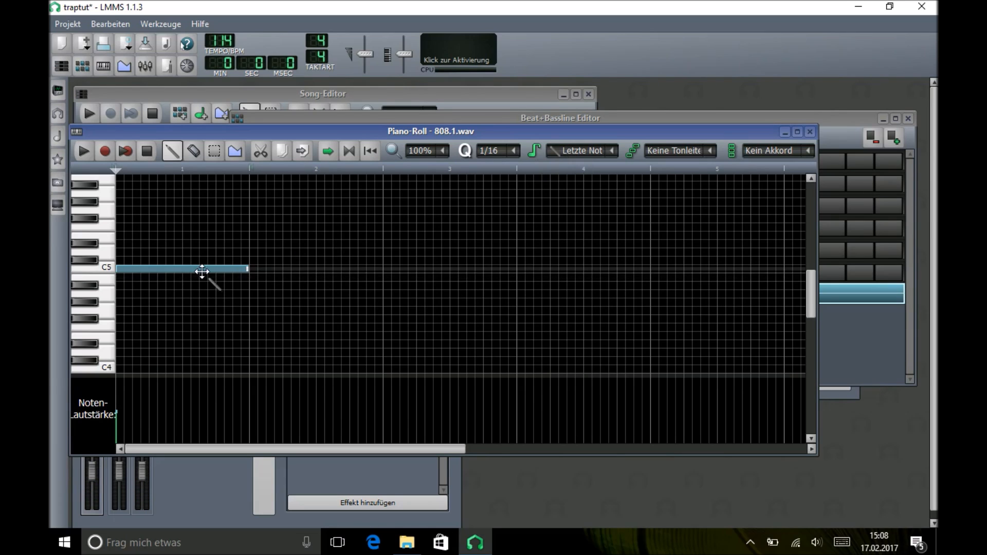
scroll(174, 317, down, 3)
scroll(166, 322, up, 1)
scroll(157, 304, up, 2)
right_click(154, 270)
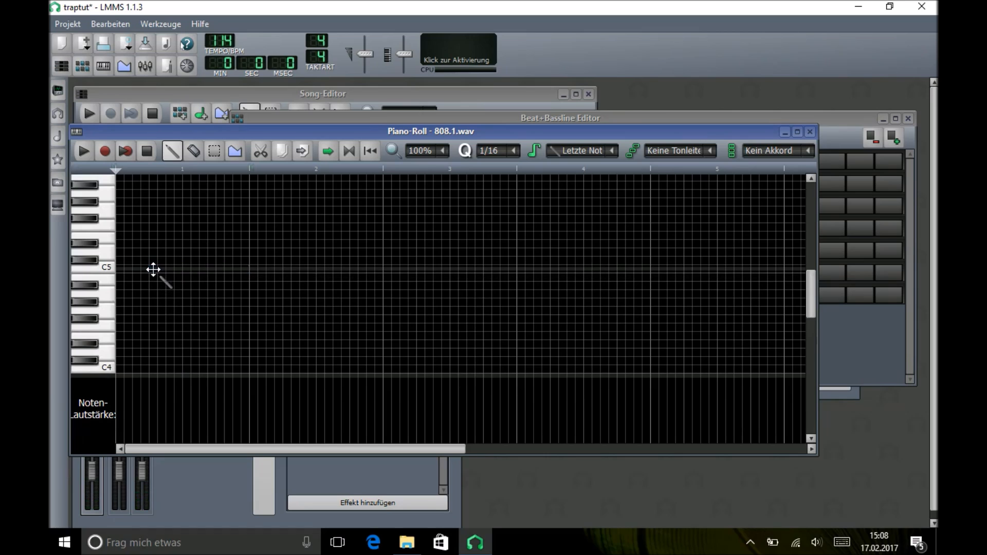
scroll(139, 294, down, 2)
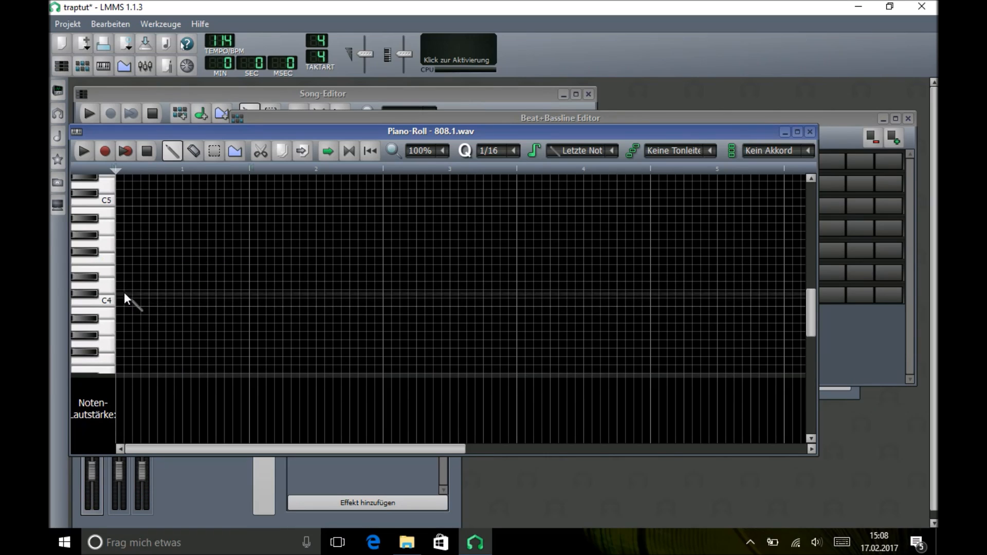
- Copy the second TripleOscillator's melody pattern from Beat/Bassline 0 and paste it into the 808.1.wav track of Beat/Bassline 5
click(440, 119)
scroll(370, 145, up, 4)
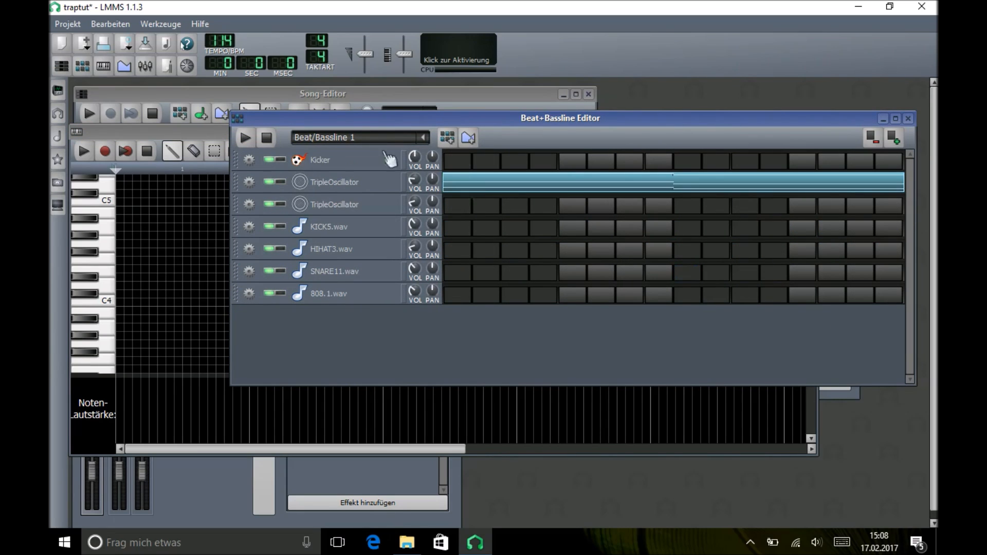
scroll(363, 142, up, 1)
right_click(517, 213)
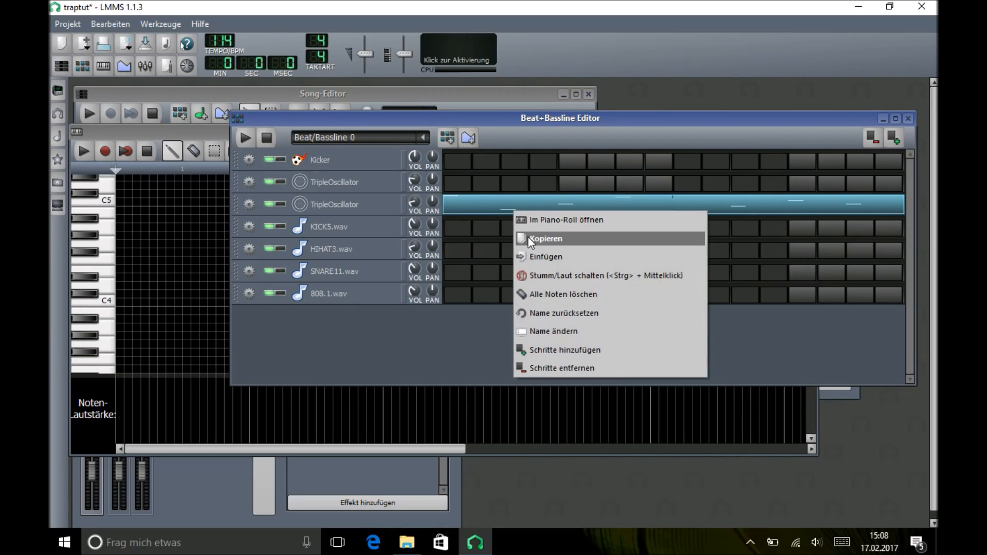
click(529, 237)
scroll(381, 144, down, 2)
scroll(383, 144, down, 3)
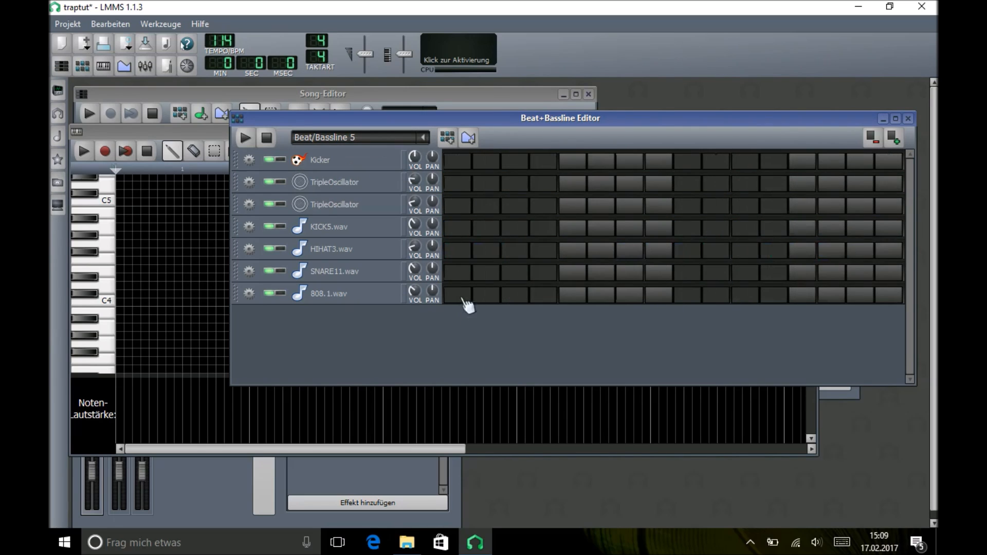
right_click(464, 300)
click(501, 344)
- Shift all the pasted 808.1.wav notes two bars later in the Piano-Roll
click(189, 135)
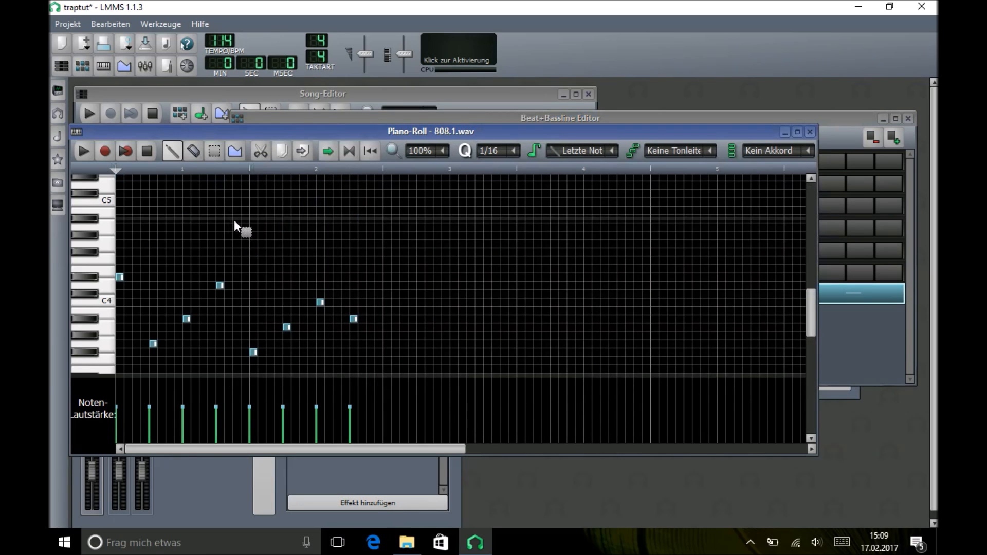
key(ctrl+Right)
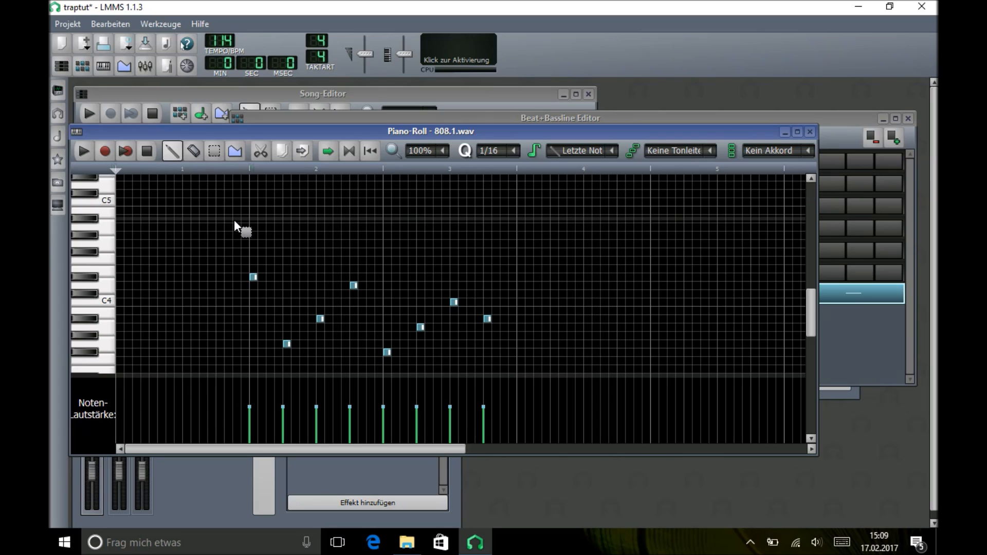
key(ctrl+Right)
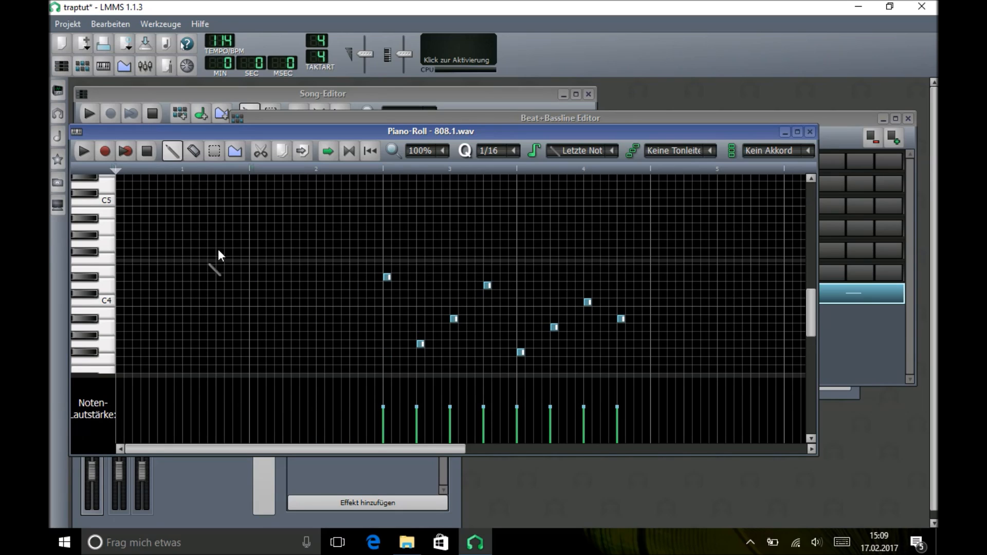
- Draw a D#4 bass note three quarters of a bar long at the start, followed by a half-bar A#3 note
scroll(175, 278, down, 1)
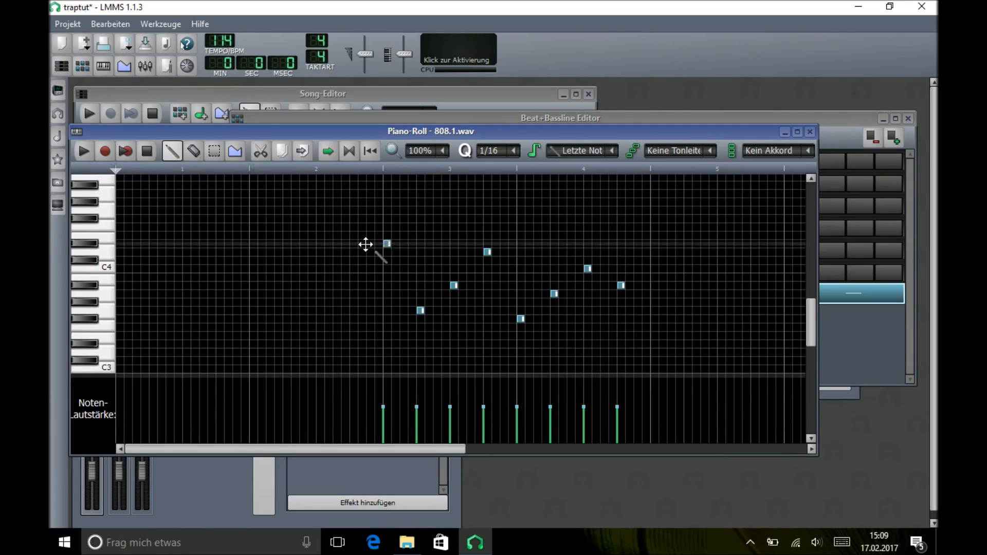
click(118, 245)
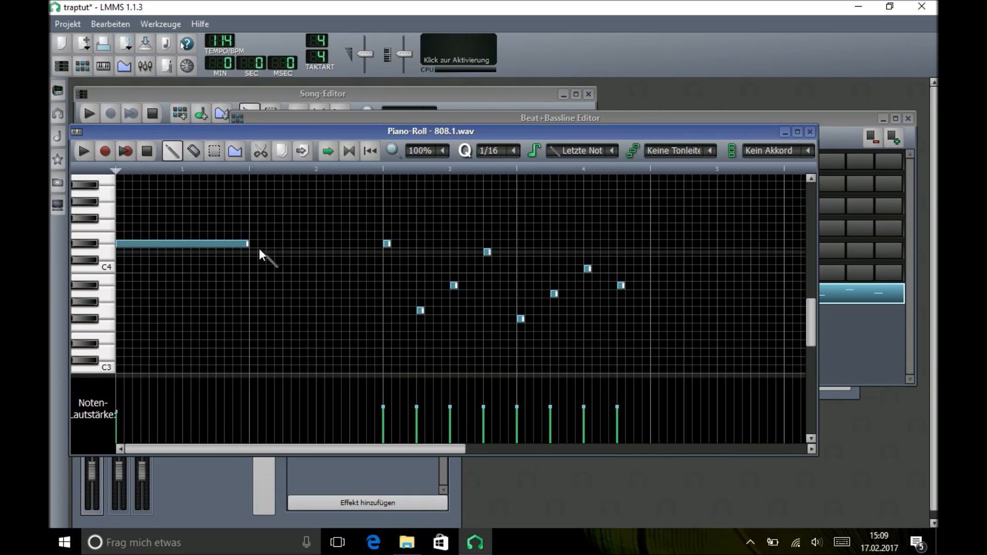
drag(249, 245, 215, 254)
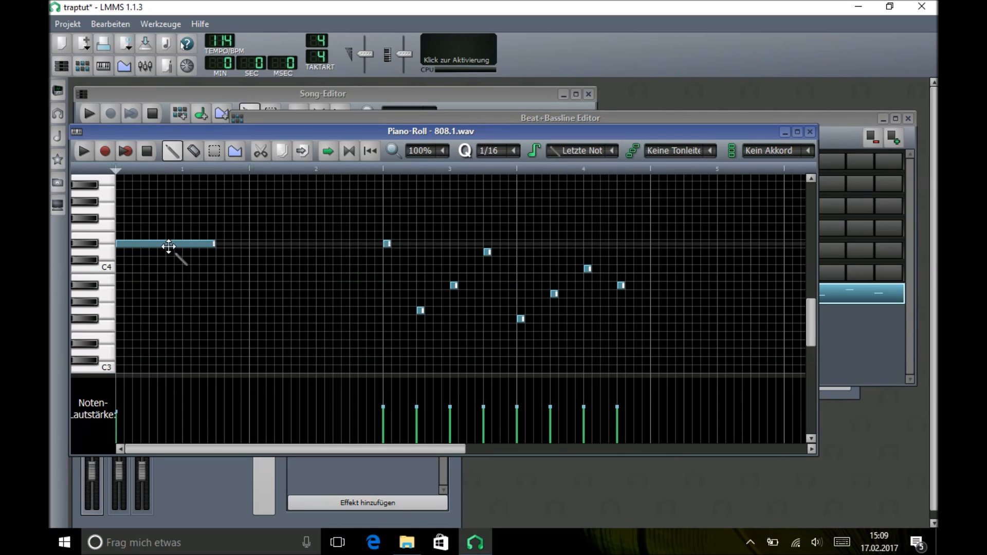
click(219, 289)
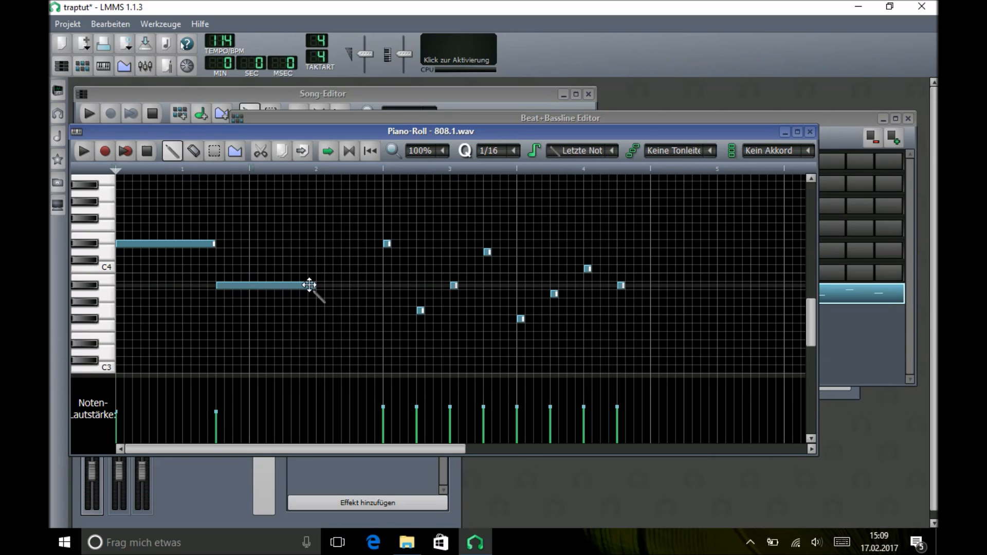
drag(314, 286, 283, 287)
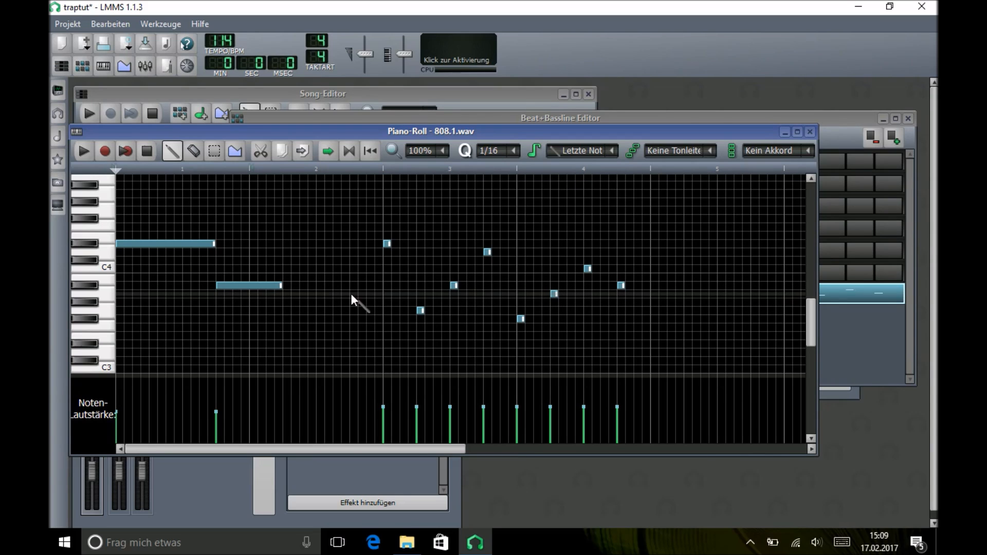
- Add an eighth-note A3 and an eighth-note D4 after the A#3 note, and play the 808.1.wav pattern briefly
mouse_move(283, 297)
mouse_down()
mouse_move(349, 293)
mouse_move(291, 291)
mouse_up()
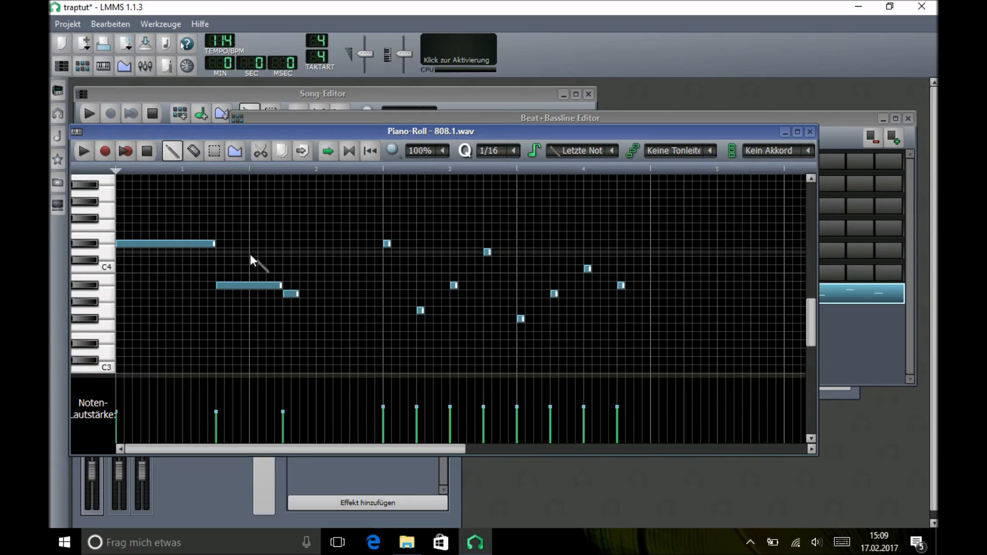
click(302, 251)
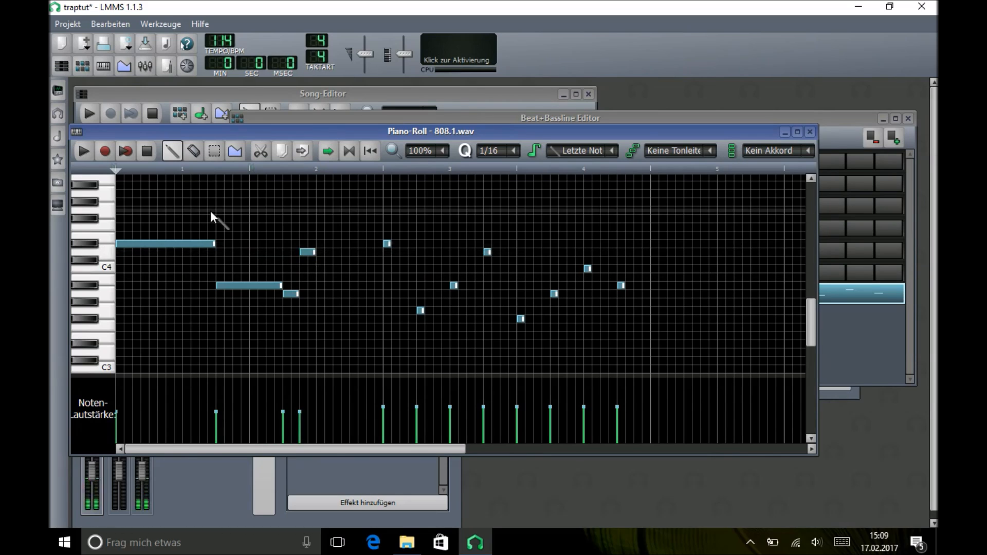
click(85, 148)
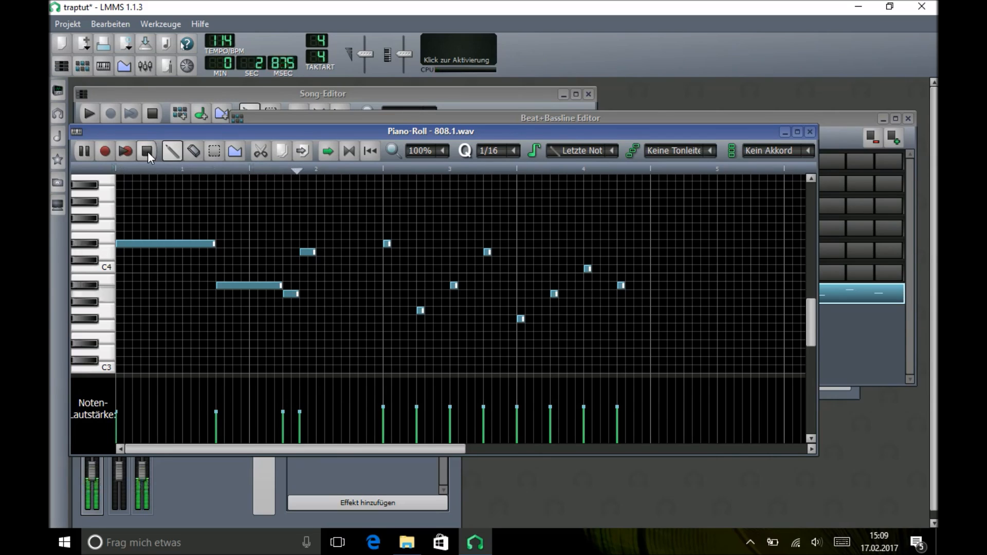
click(147, 151)
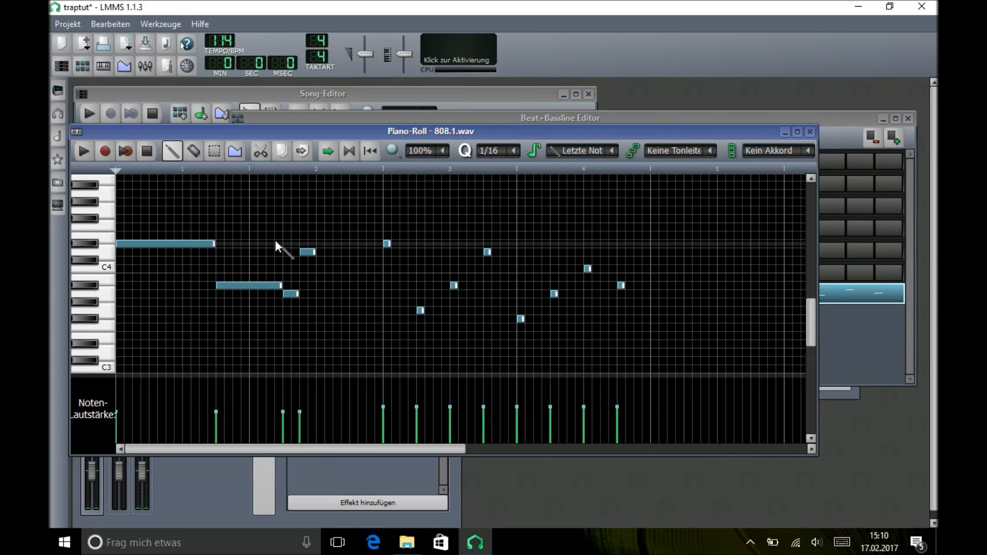
- Select the eight short melody notes from bar three onward and paste a copy of them one octave higher
click(214, 151)
drag(653, 208, 385, 337)
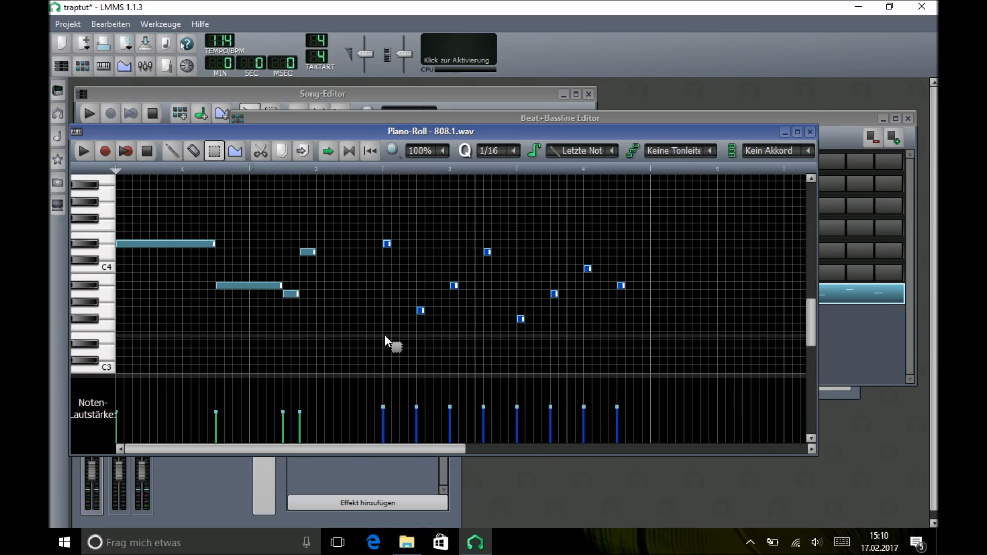
key(shift+Up)
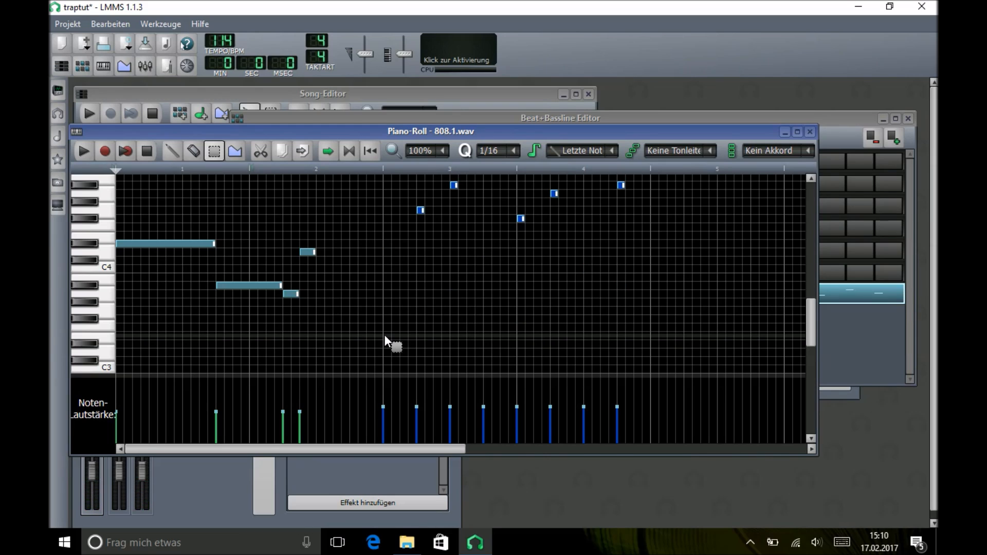
key(ctrl+Down)
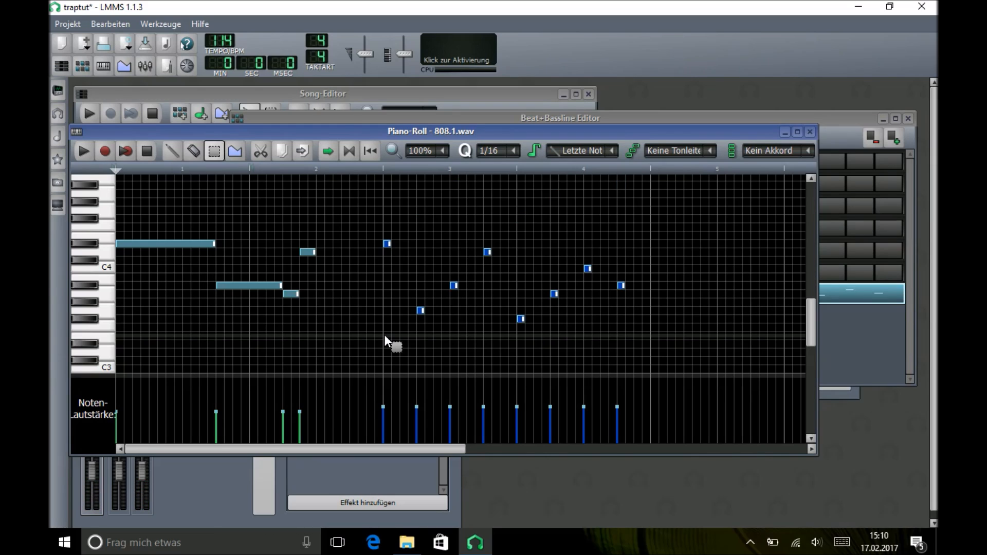
key(shift+d)
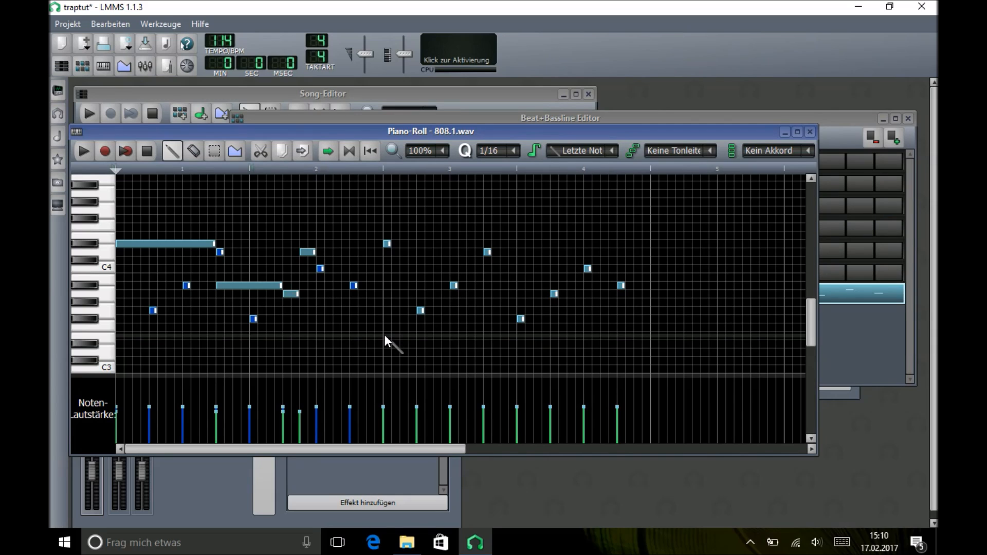
key(ctrl+v)
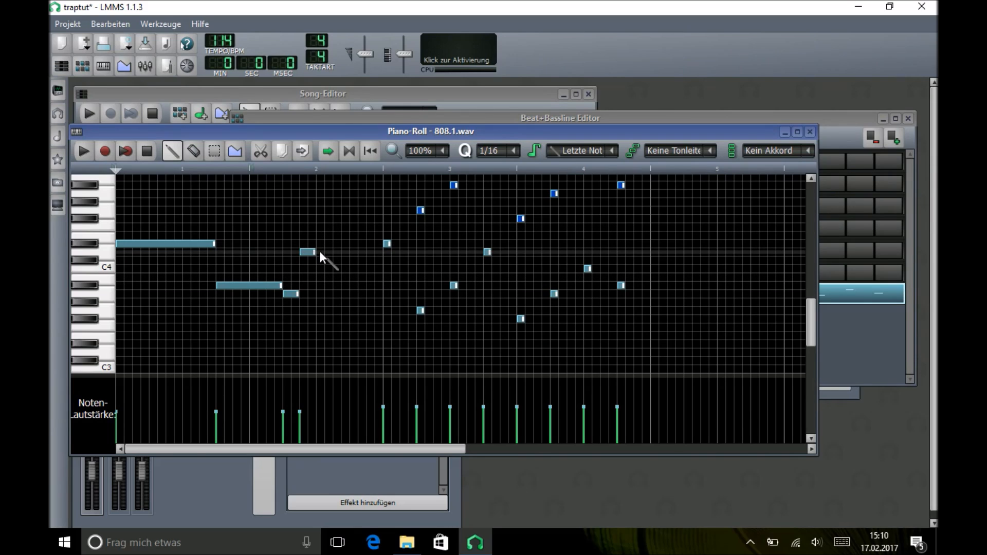
- Lengthen the D4 bass note to a quarter note and add another D4 filling the rest of bar two
drag(319, 252, 390, 260)
click(379, 254)
right_click(380, 254)
- Place a Beat/Bassline 5 block at bar 1 in the Song-Editor, play the arrangement, and stop it from the Piano-Roll
click(194, 94)
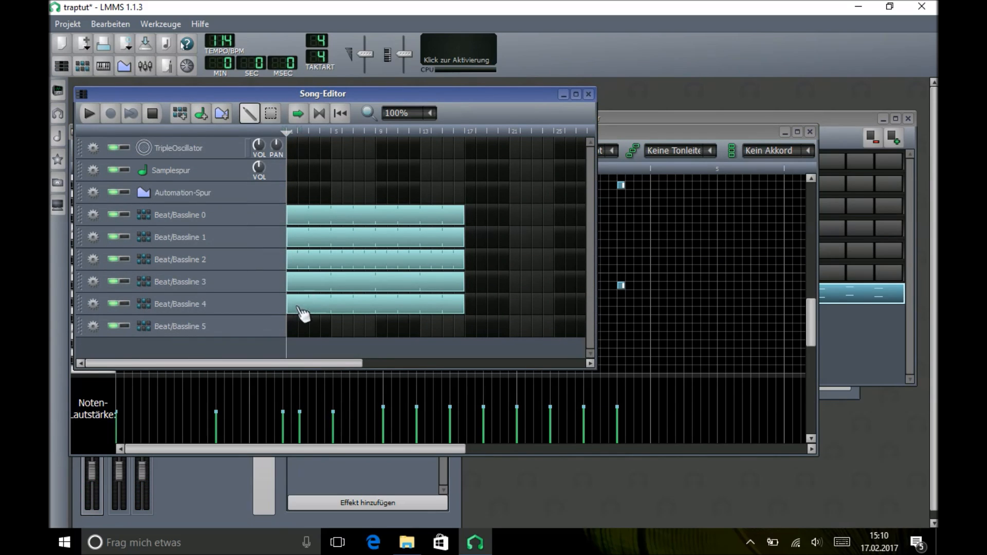
click(294, 325)
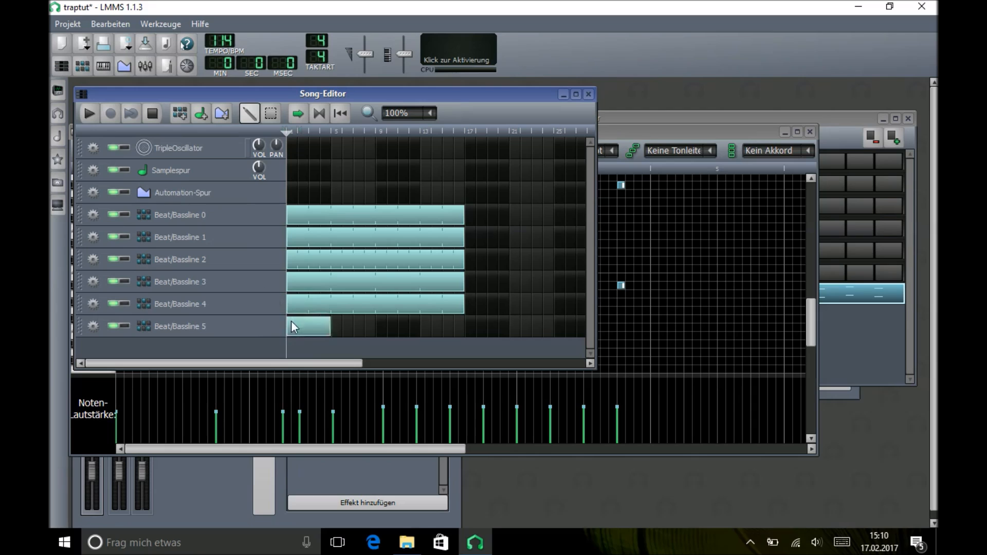
click(90, 113)
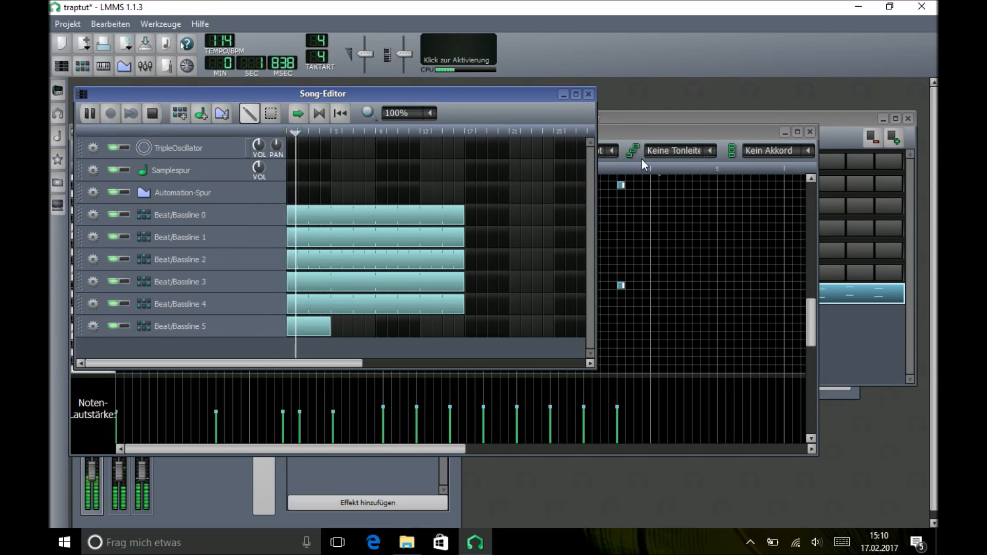
click(631, 133)
click(153, 149)
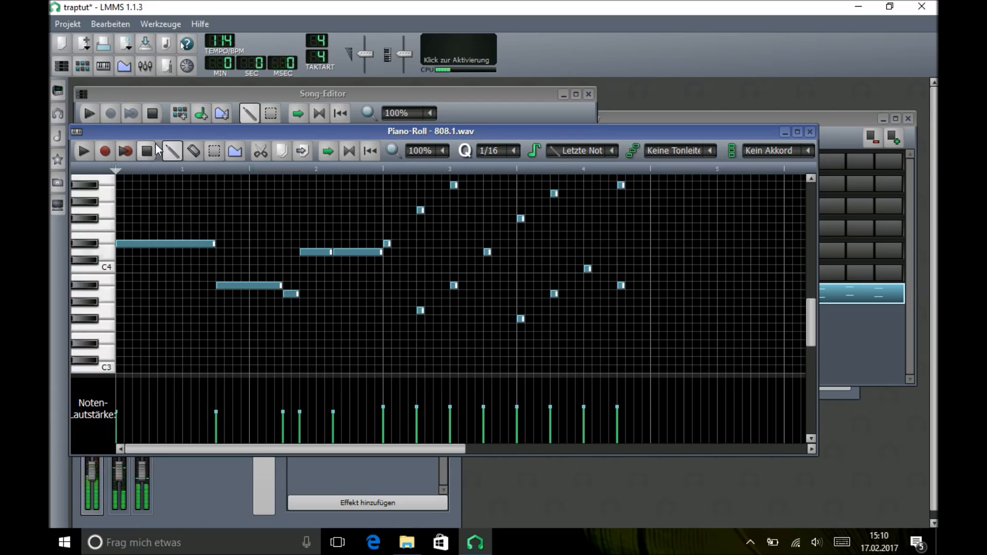
- Delete all the short melody notes from bar three onward, keeping only the long bass notes
click(216, 151)
scroll(492, 267, up, 4)
drag(389, 210, 656, 330)
key(Delete)
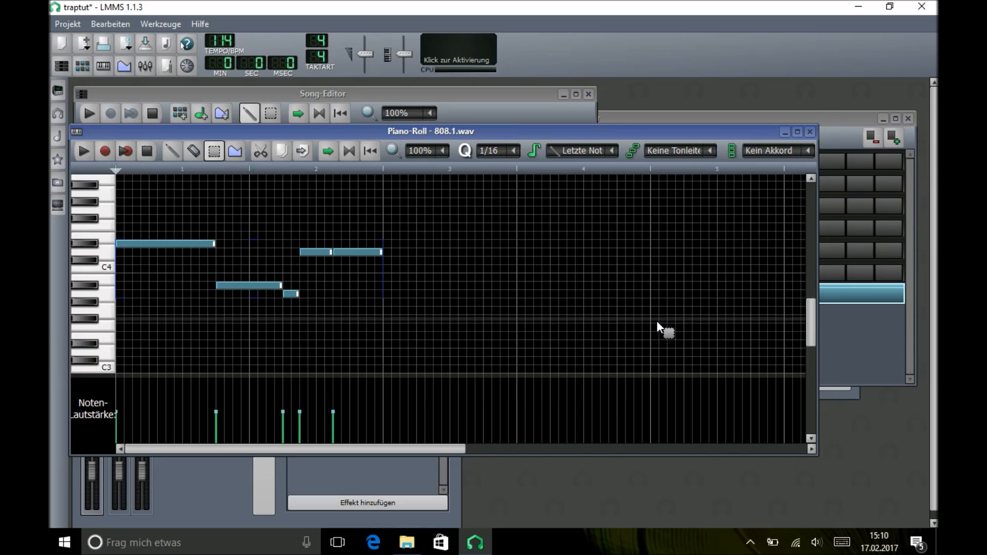
- Copy all five bass notes and paste the copy two bars later, filling bars three and four
key(ctrl+a)
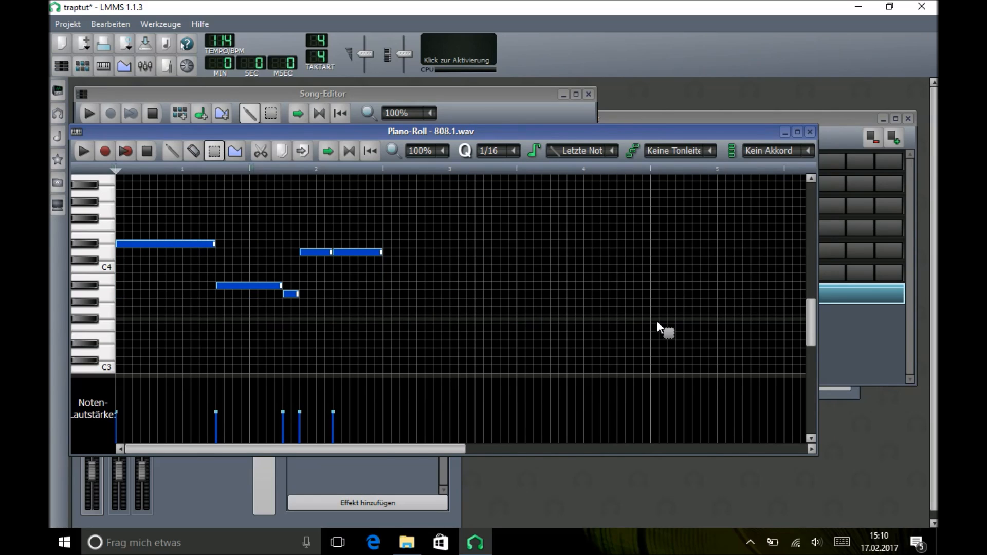
key(shift+d)
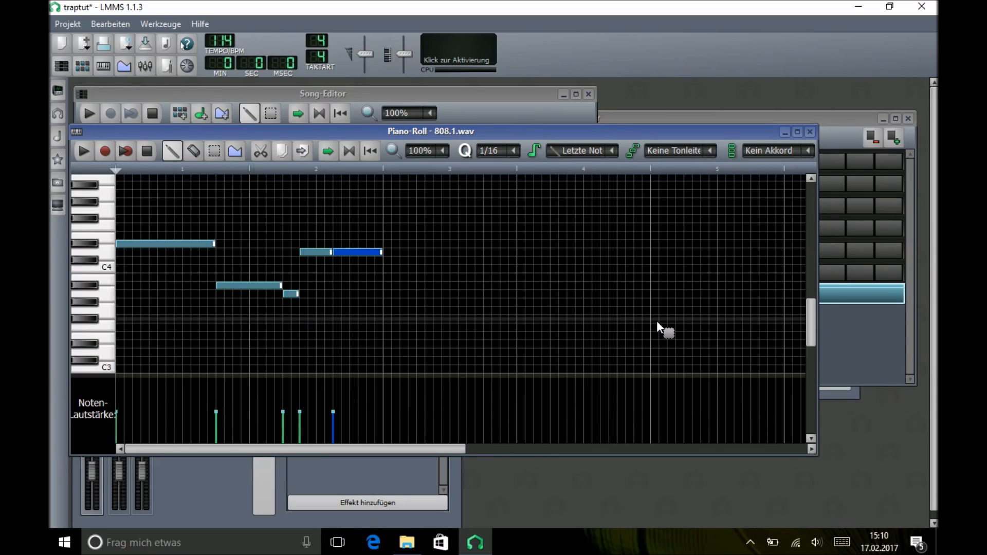
key(ctrl+v)
key(ctrl+Right)
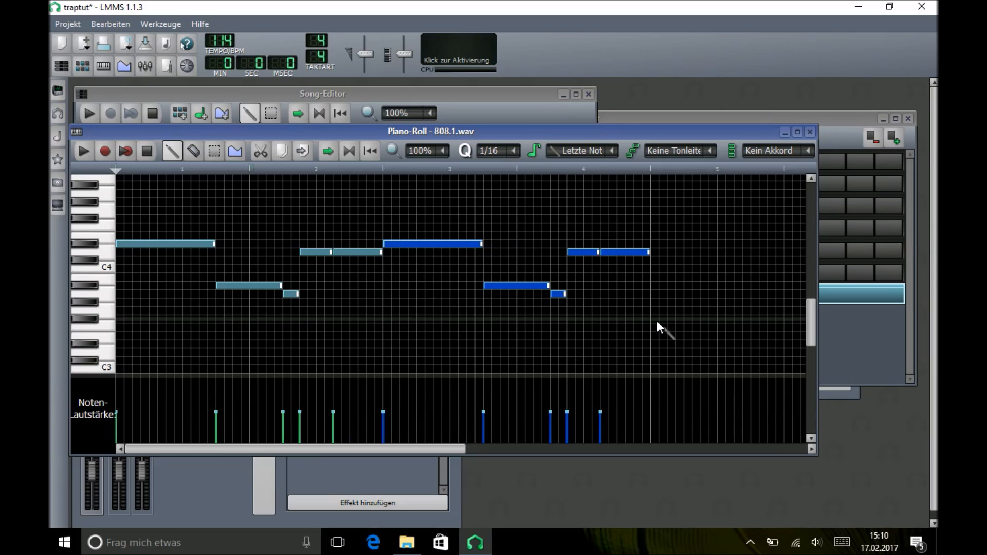
click(593, 221)
right_click(602, 218)
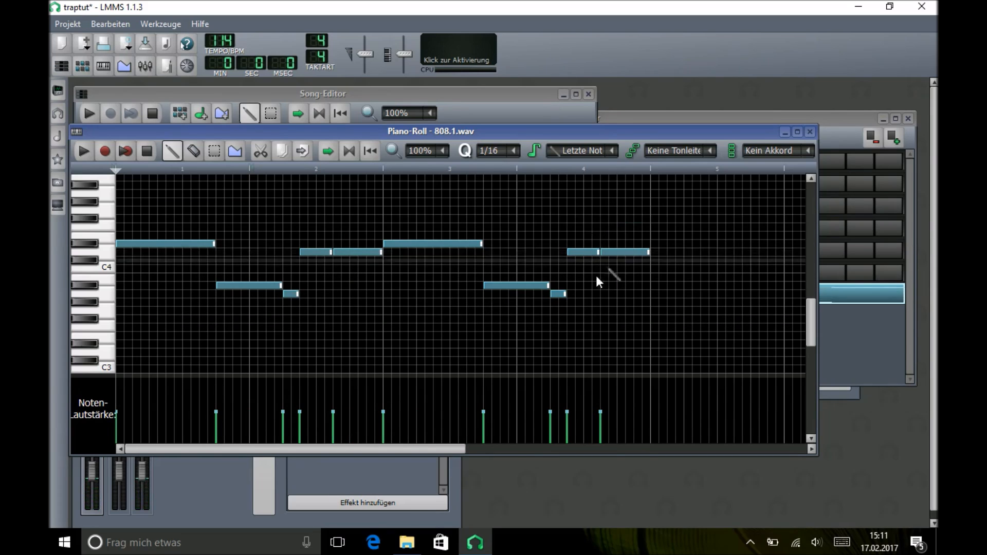
- Replace the final D4 note of bar four with a D5 note of the same length and position
scroll(597, 276, up, 1)
click(617, 282)
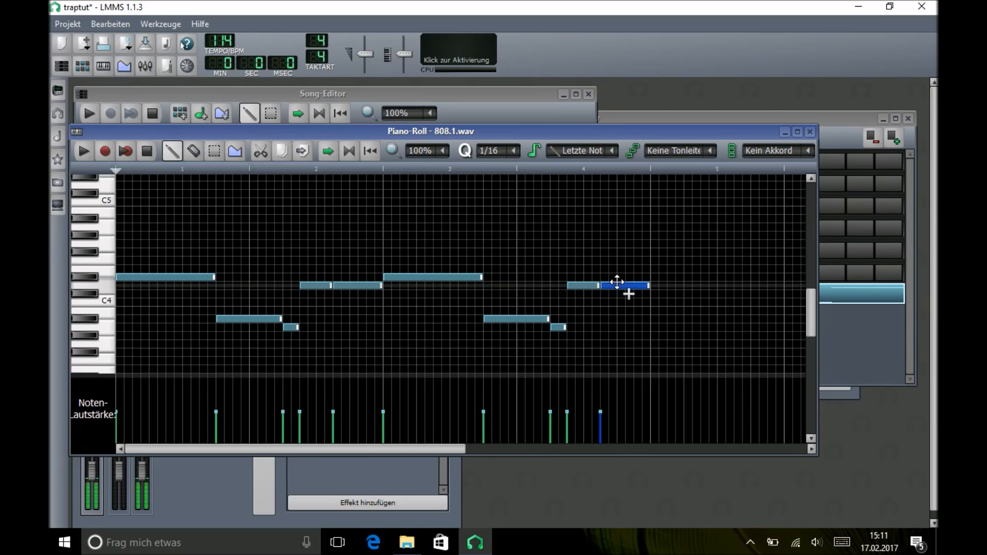
scroll(619, 237, up, 1)
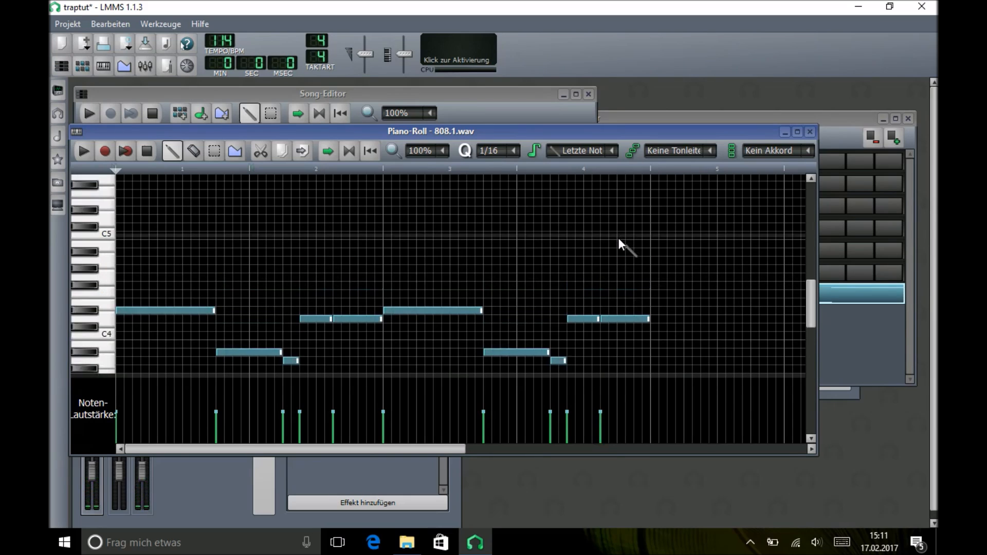
click(620, 219)
drag(619, 215, 601, 216)
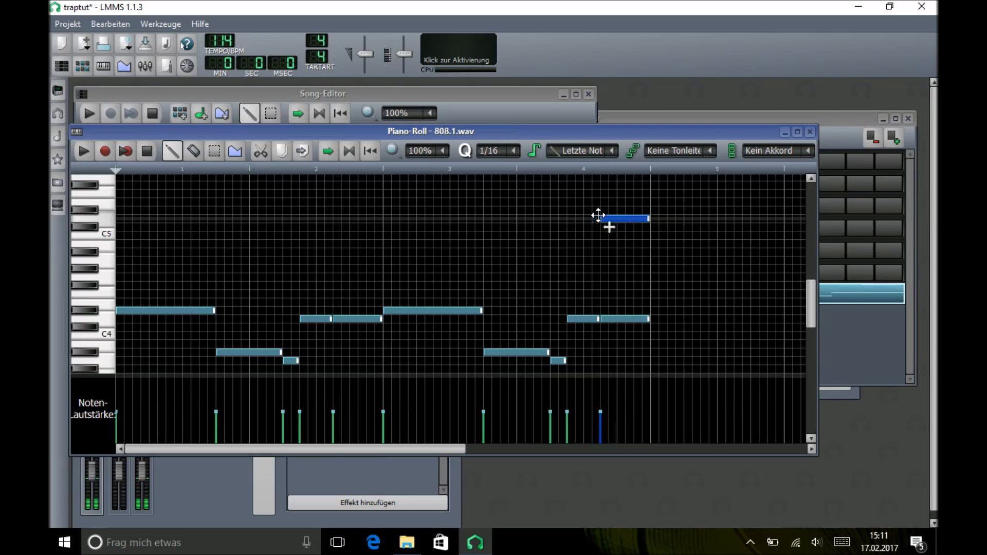
right_click(616, 317)
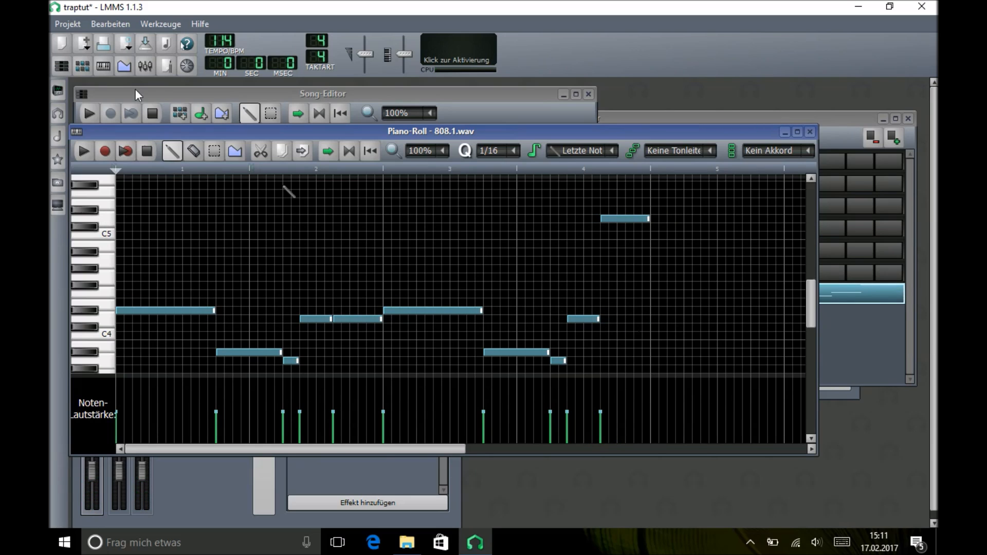
- Play the arrangement, extend the Beat/Bassline 5 block to 16 bars in the Song-Editor, and stop playback from the Piano-Roll
click(94, 113)
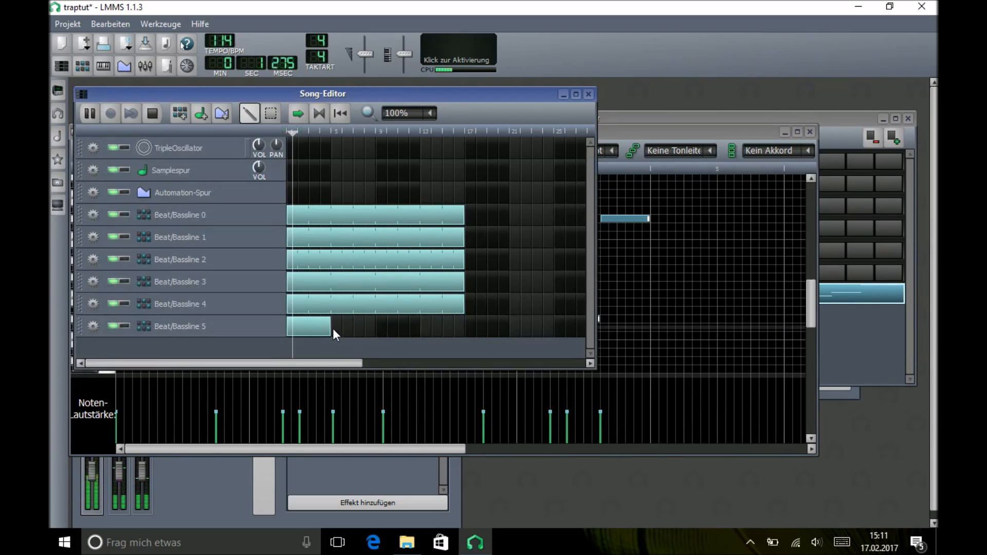
drag(330, 326, 464, 325)
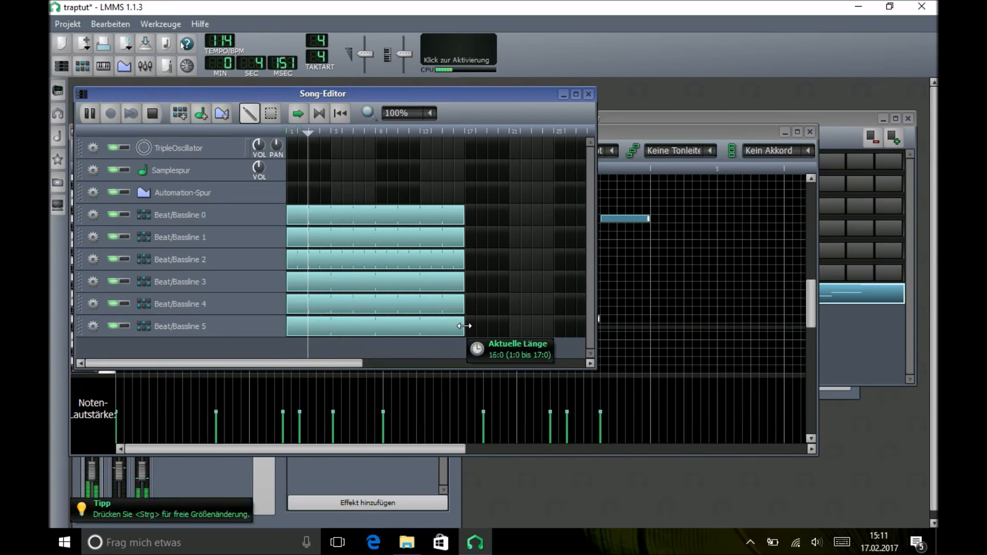
click(641, 130)
scroll(545, 202, down, 3)
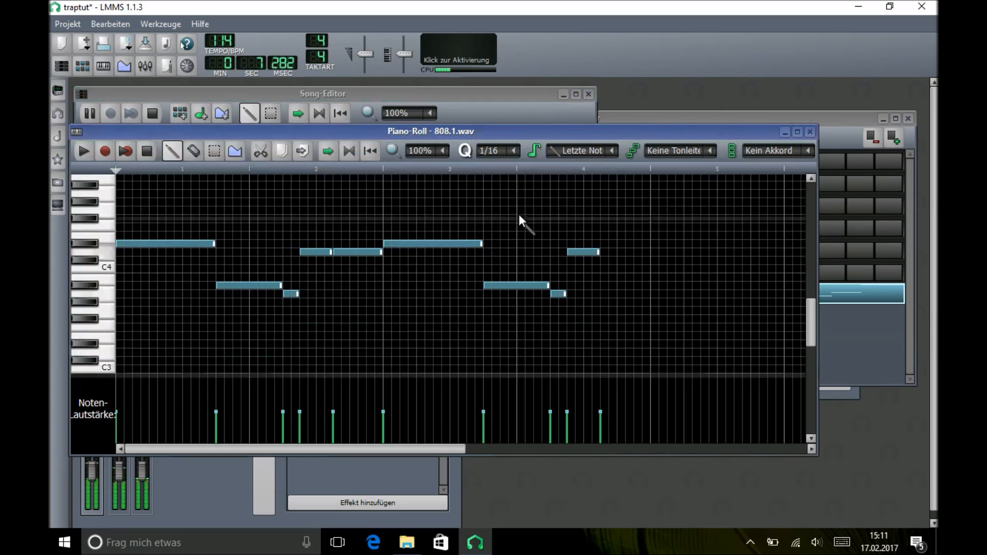
click(147, 151)
- Detune the first long 808 note with a mid-note slide from 0 up to about +12 semitones, and preview the pattern
scroll(224, 199, up, 4)
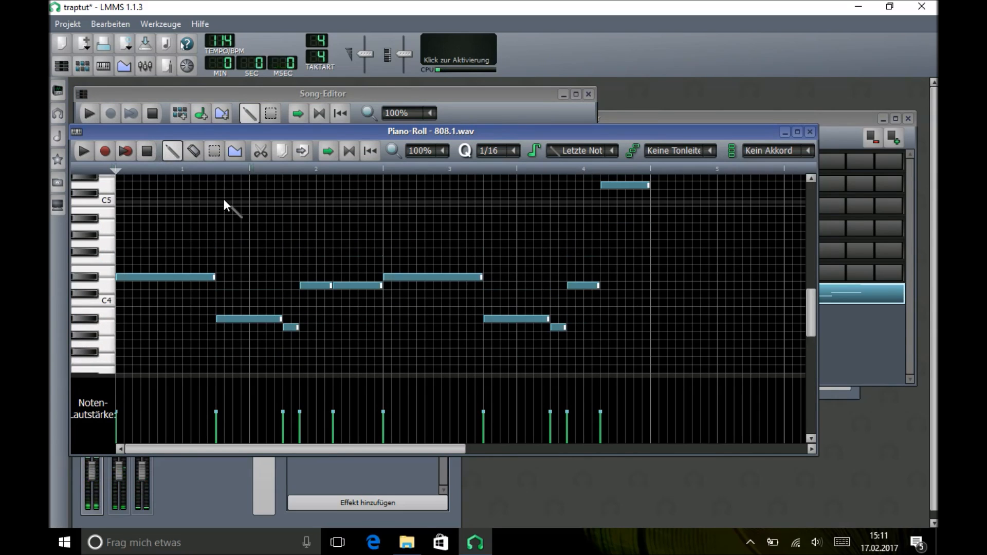
click(235, 155)
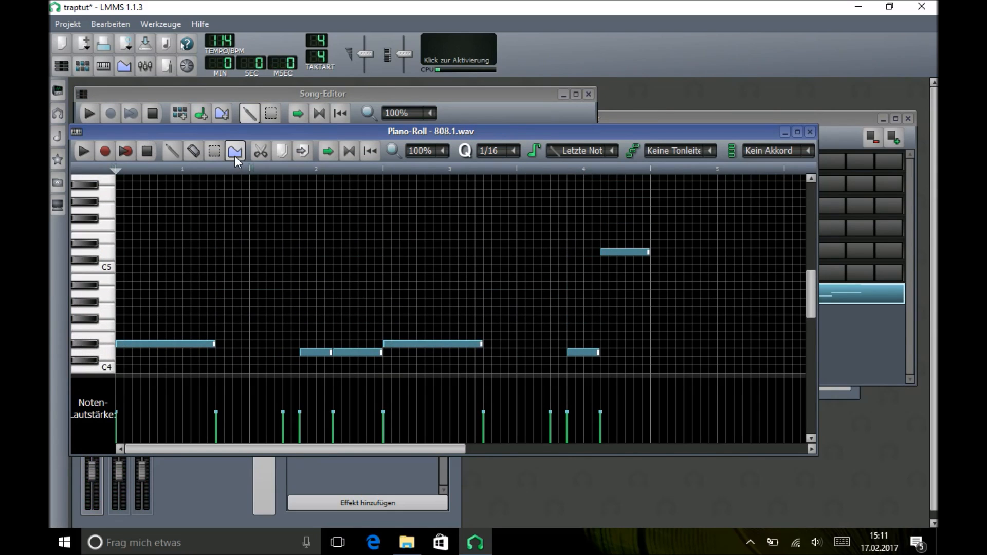
click(183, 344)
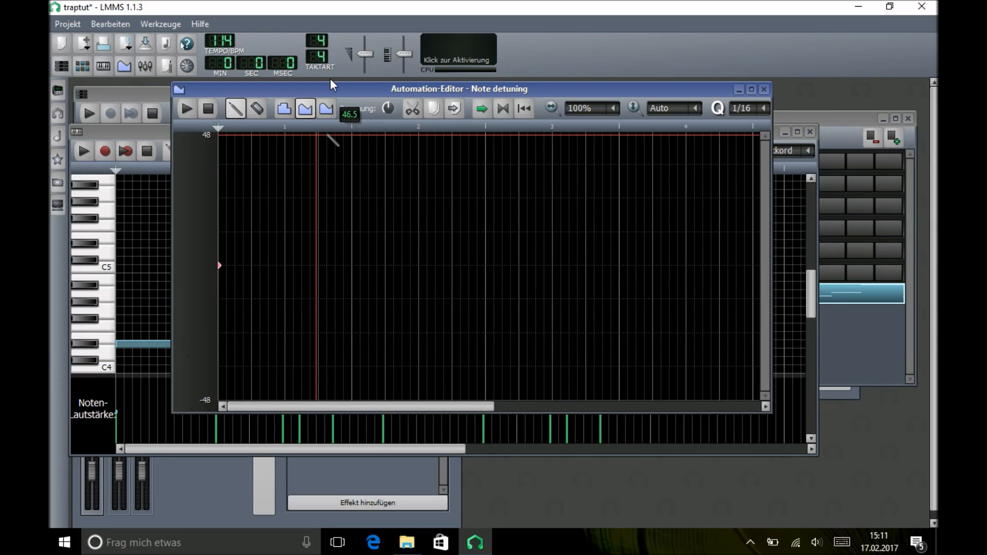
drag(364, 89, 502, 82)
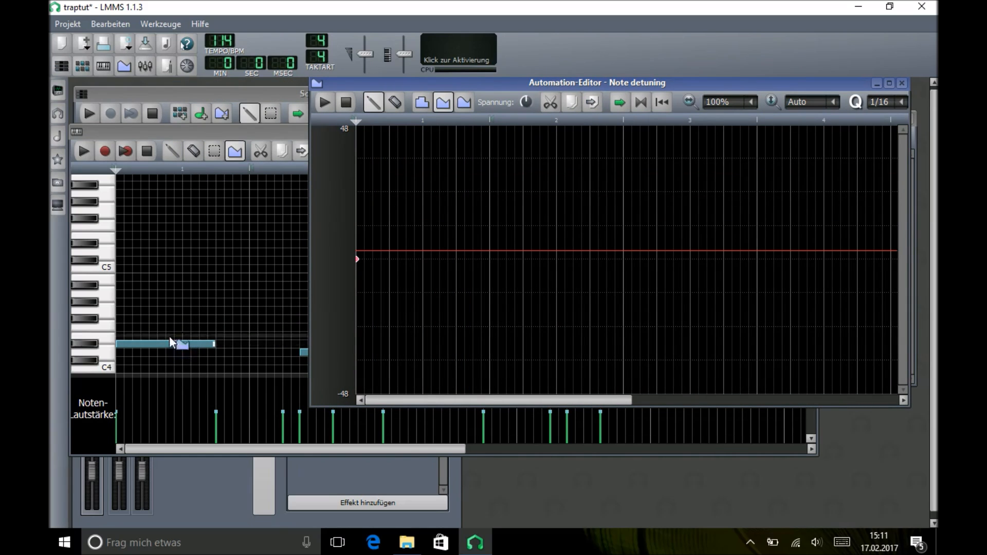
drag(357, 288, 401, 260)
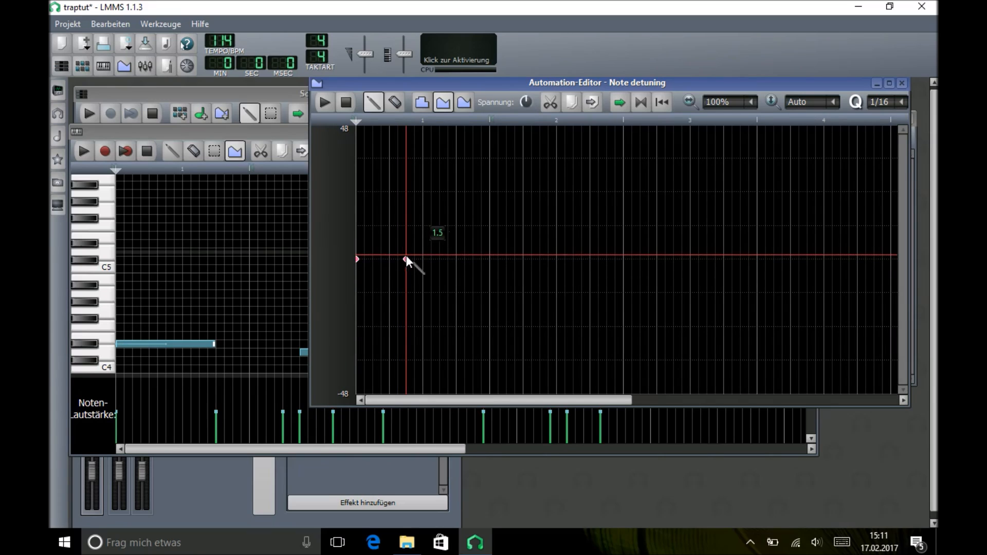
click(427, 226)
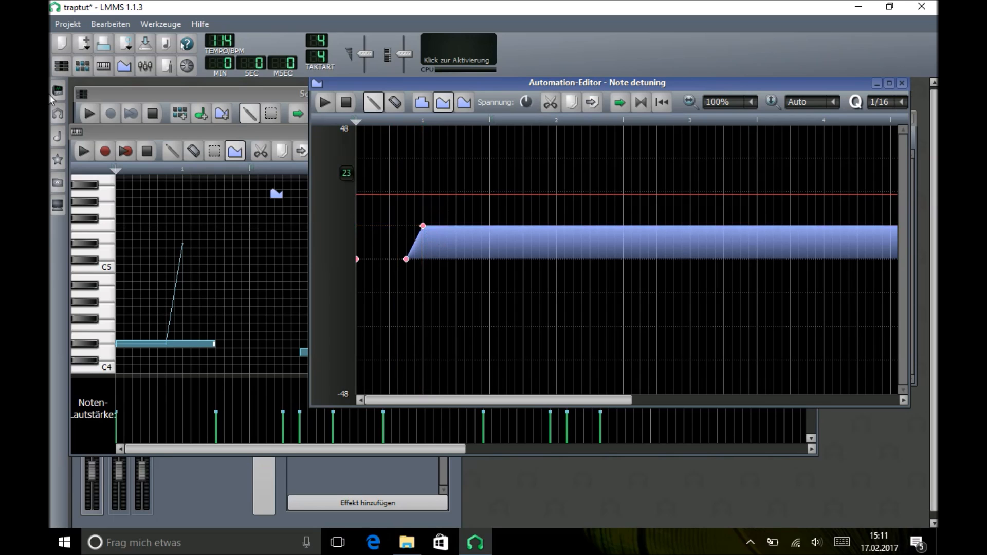
click(84, 151)
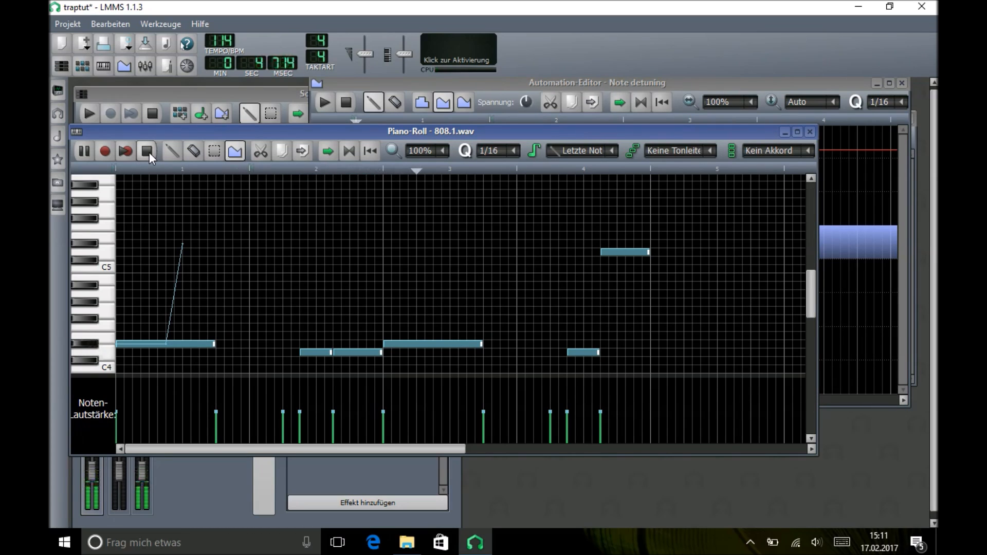
click(147, 151)
- Give the long 808 note at the start of bar three the same upward detuning slide to about +12, and close the Automation-Editor
scroll(309, 226, down, 3)
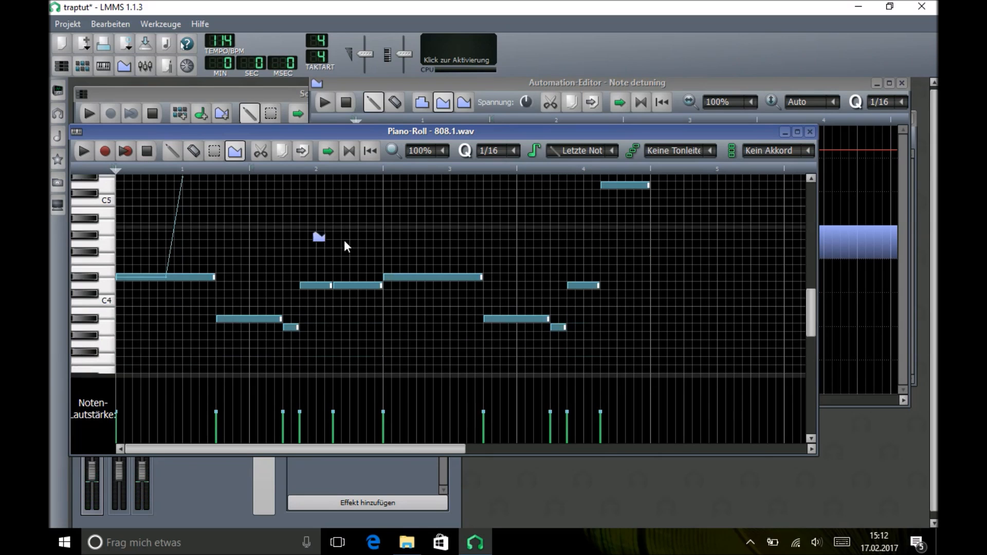
click(399, 278)
click(406, 260)
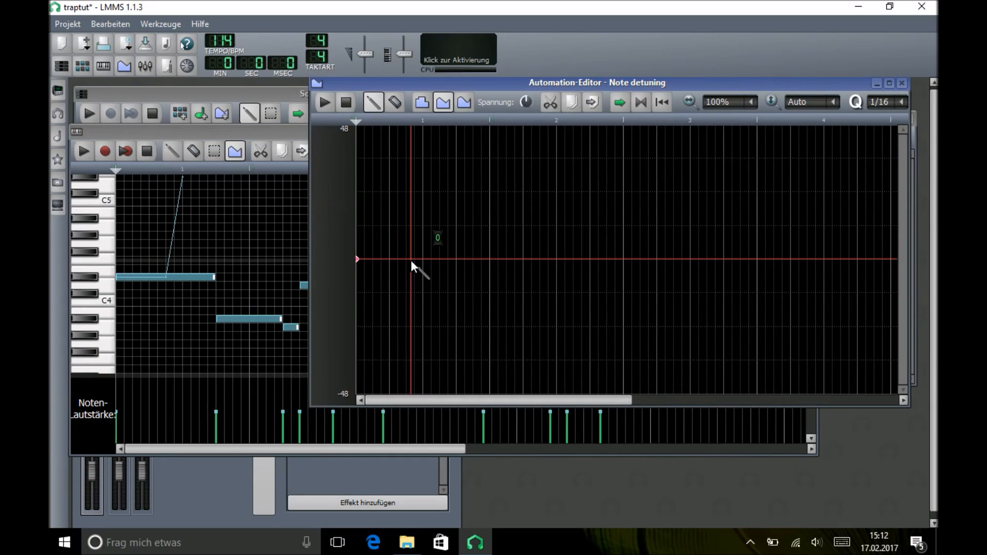
click(427, 223)
drag(427, 221, 424, 226)
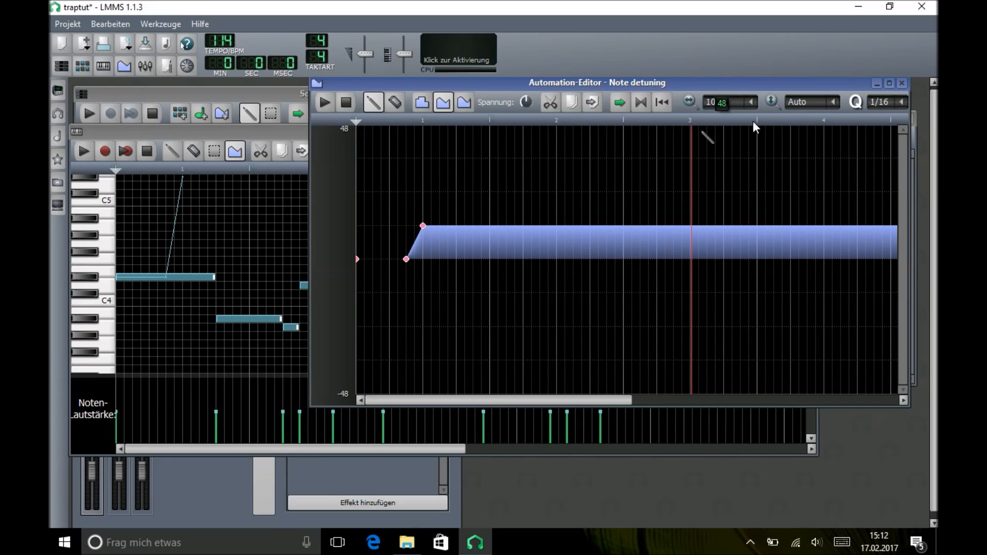
click(902, 83)
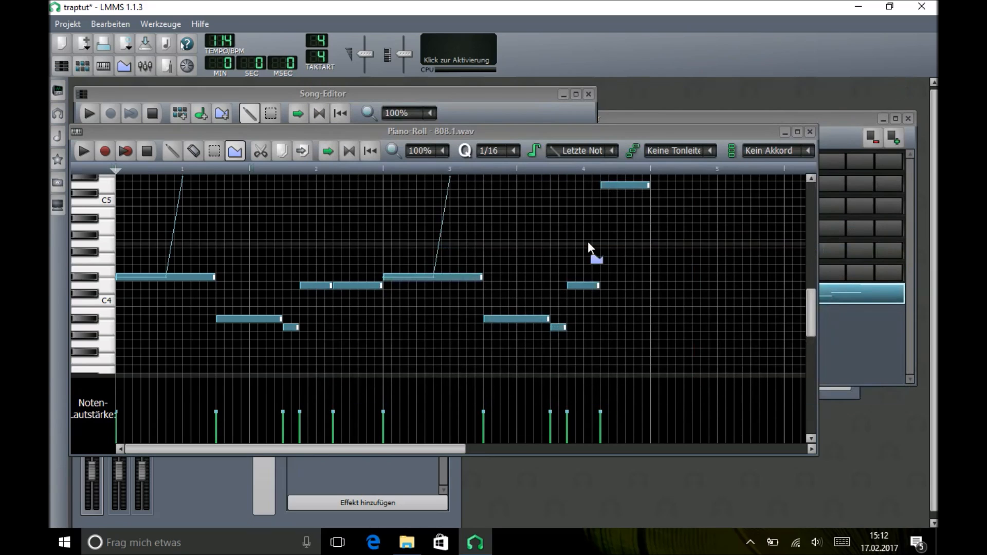
- Shorten the final D5 note to a quarter note and add an eighth-note D4 directly after it
click(170, 151)
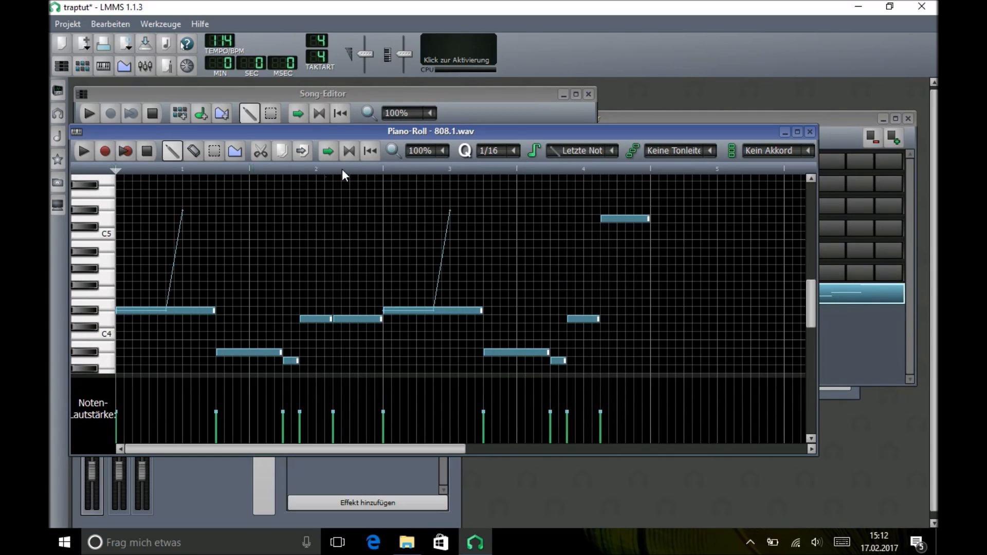
drag(650, 221, 634, 222)
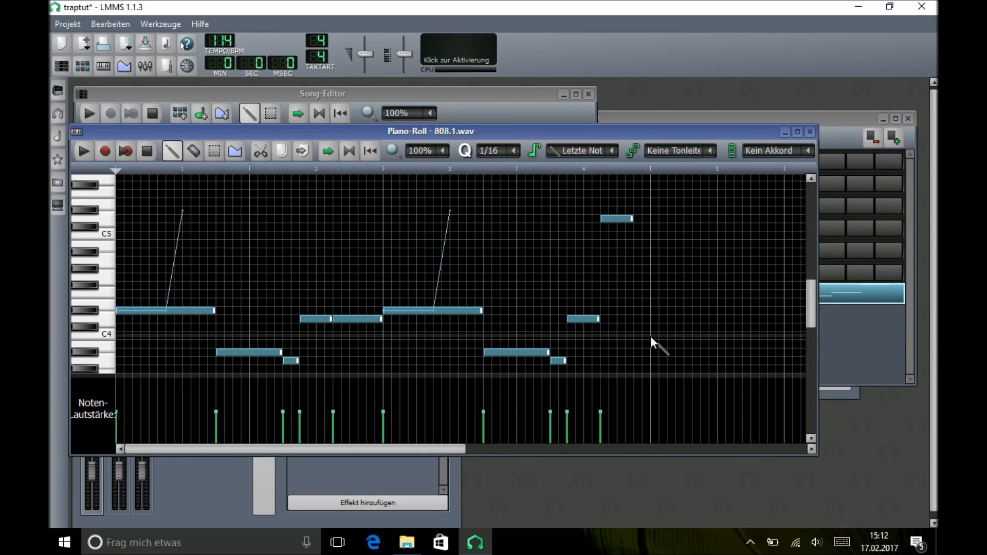
click(646, 319)
drag(666, 319, 648, 319)
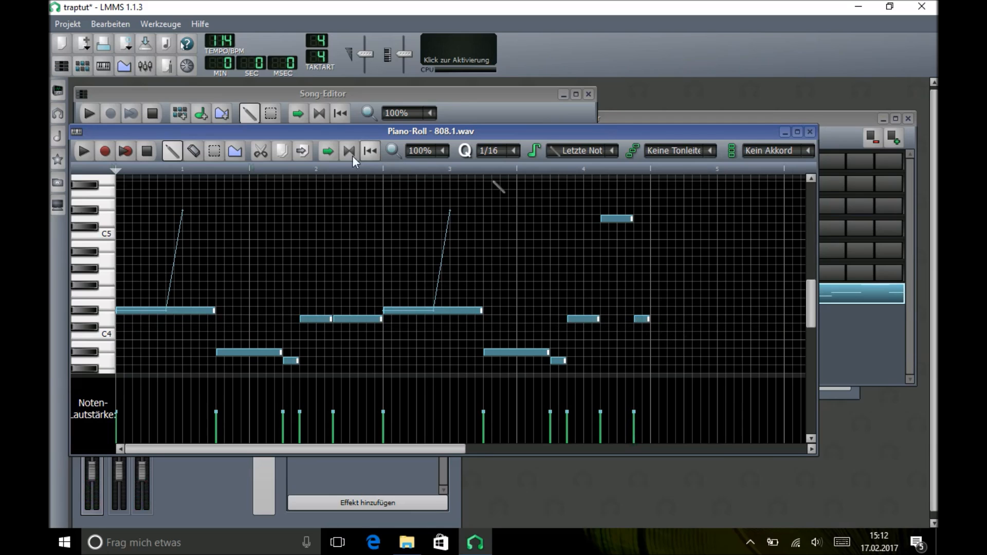
- Detune the D5 note in bar four with a downward slide from 0 to -12, and close the Automation-Editor
click(238, 152)
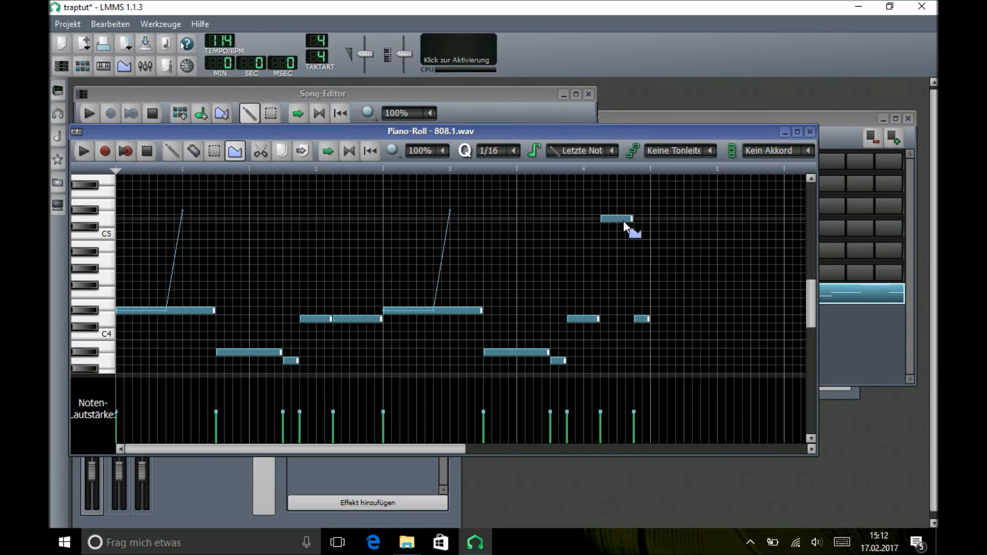
click(624, 221)
drag(478, 84, 827, 88)
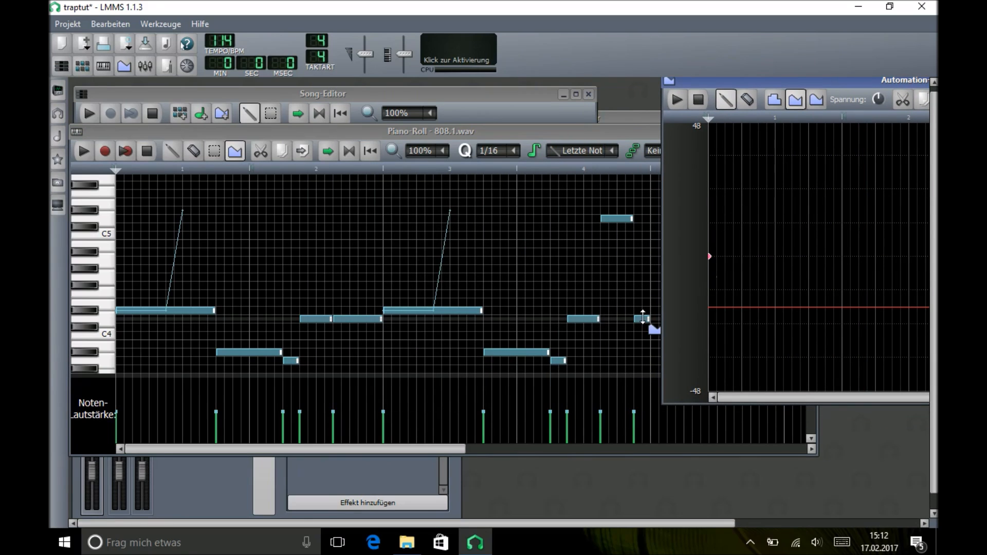
click(737, 257)
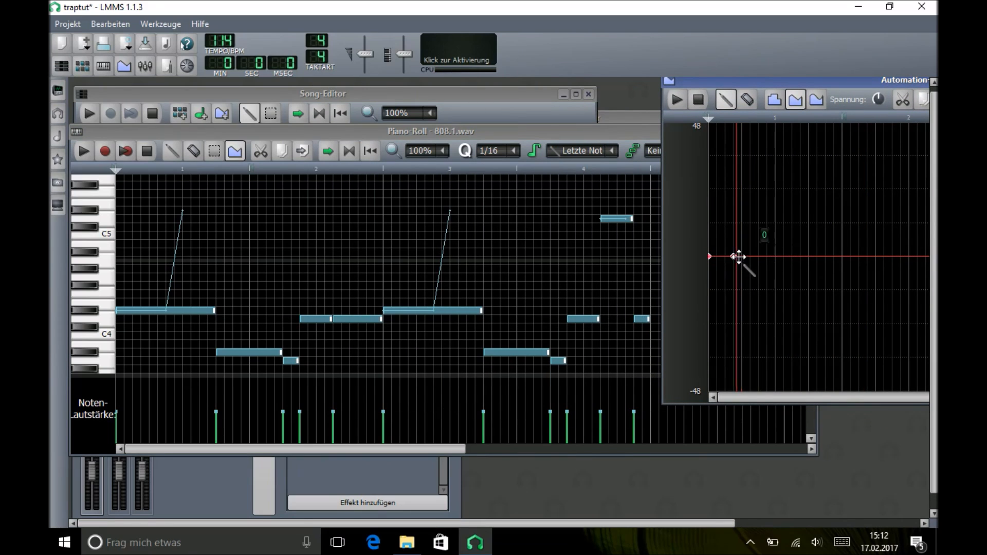
drag(741, 257, 734, 291)
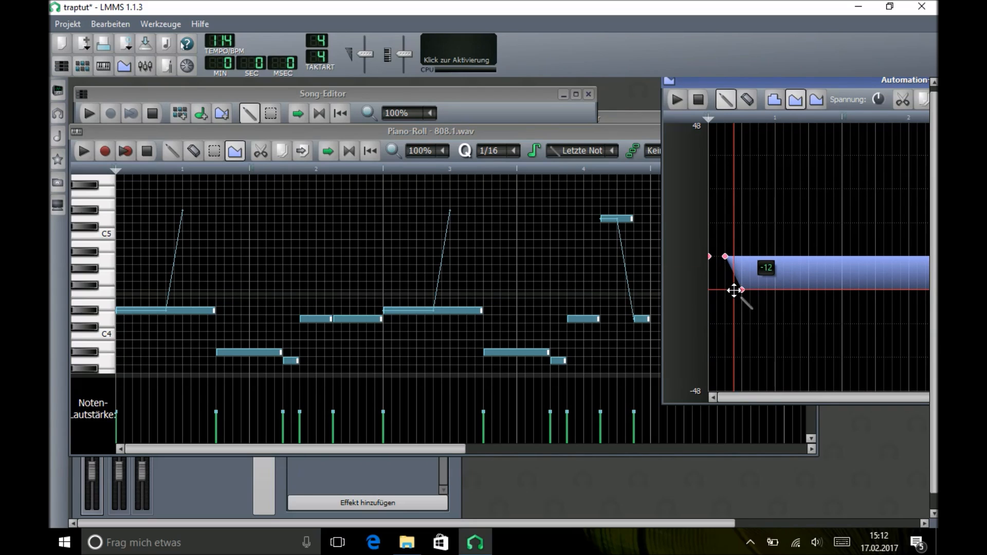
drag(735, 291, 752, 290)
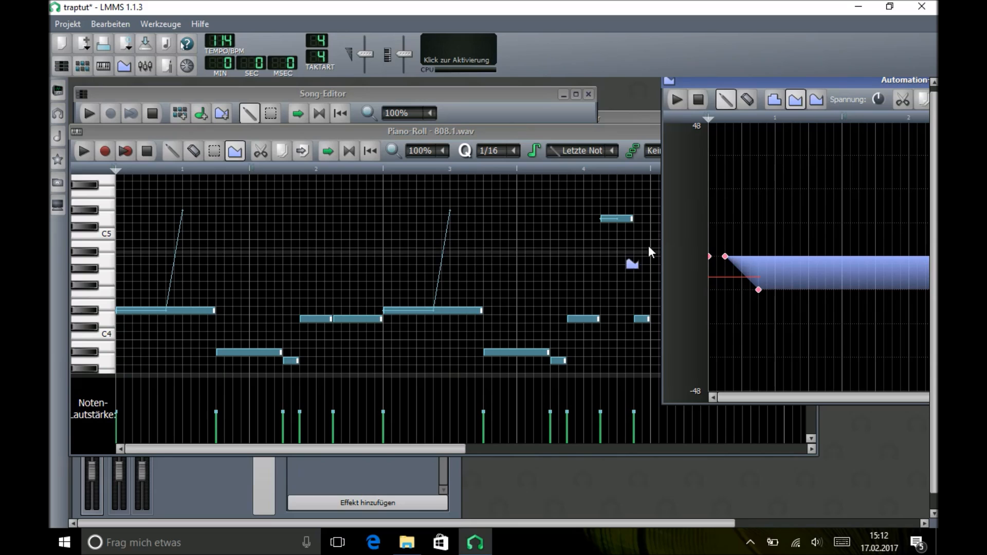
drag(846, 79, 456, 96)
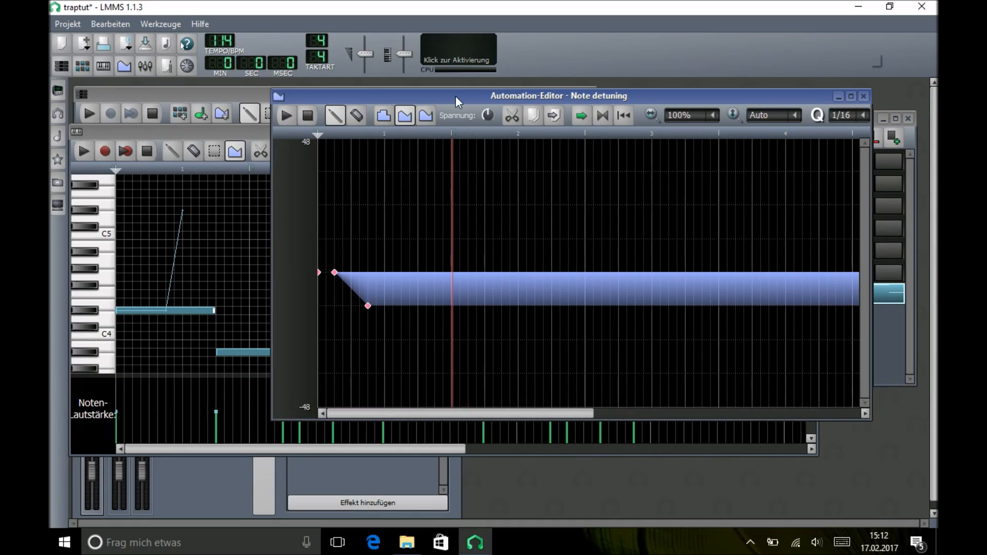
click(864, 97)
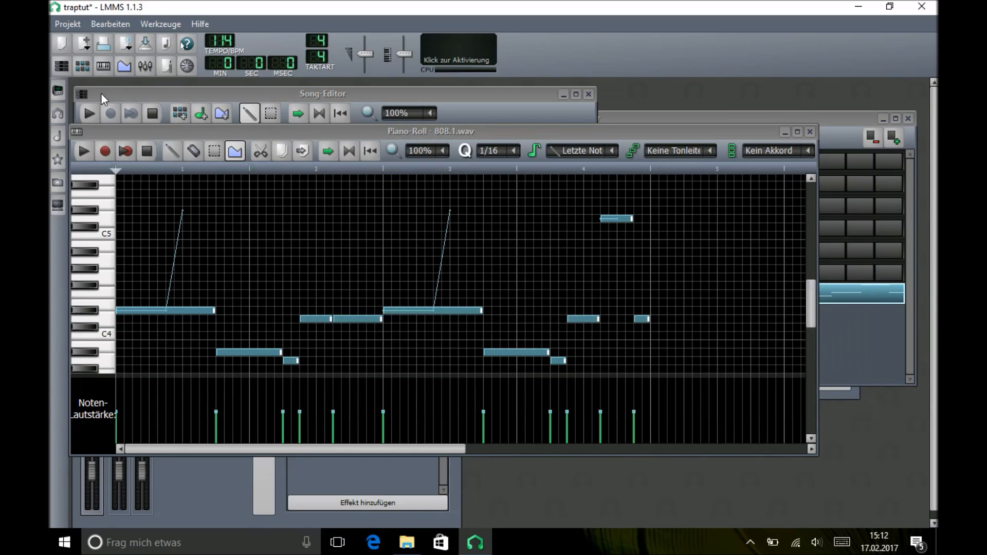
- Play the song from the Song-Editor, close the Piano-Roll while listening, and stop playback
click(88, 114)
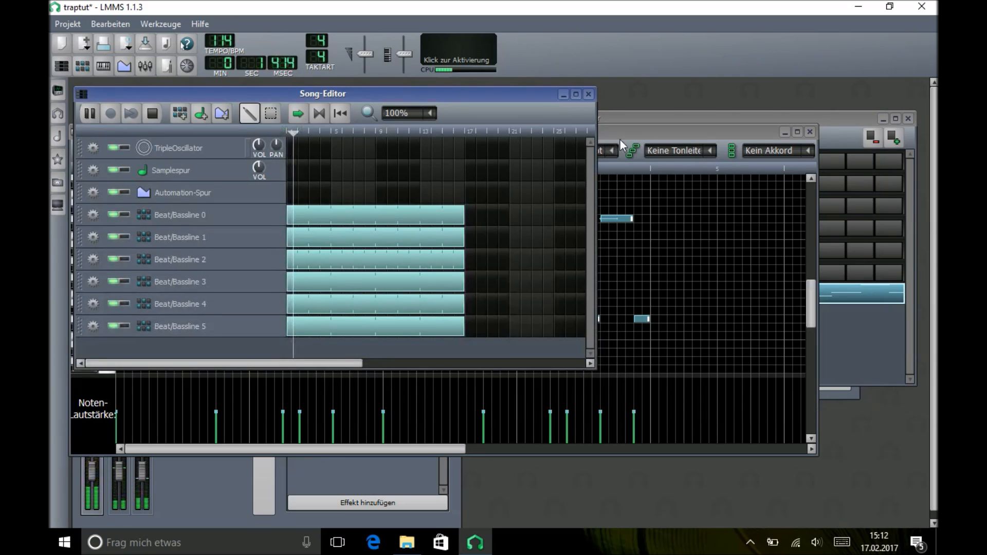
click(620, 139)
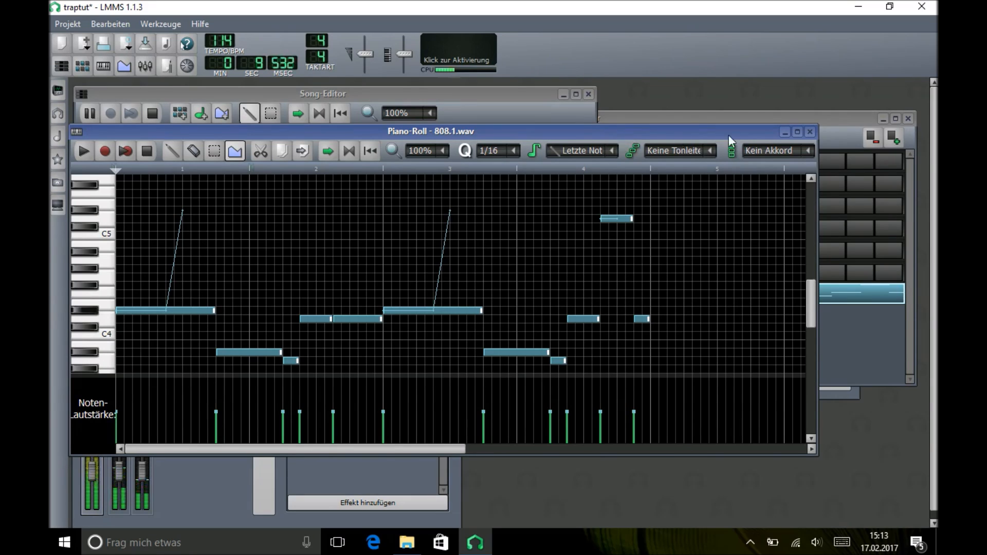
click(810, 132)
click(661, 117)
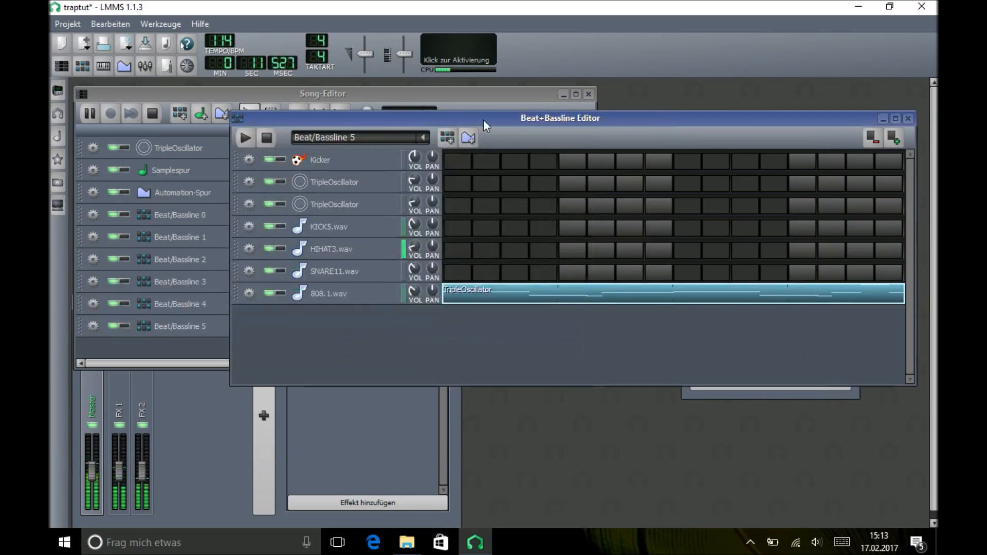
click(268, 137)
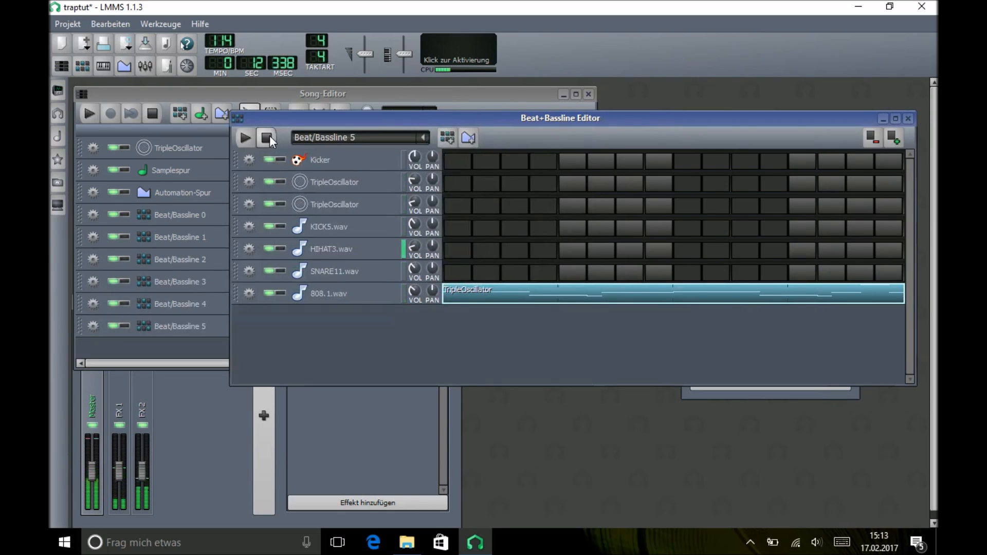
- Enable loop points in the Song-Editor from bar 1 to bar 17 and start playing the arrangement
click(260, 93)
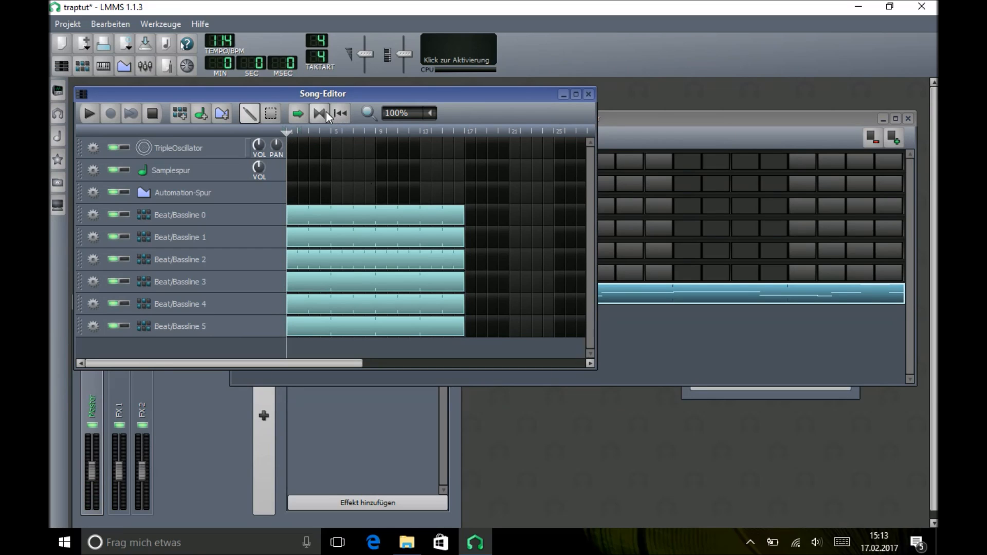
right_click(466, 133)
click(91, 112)
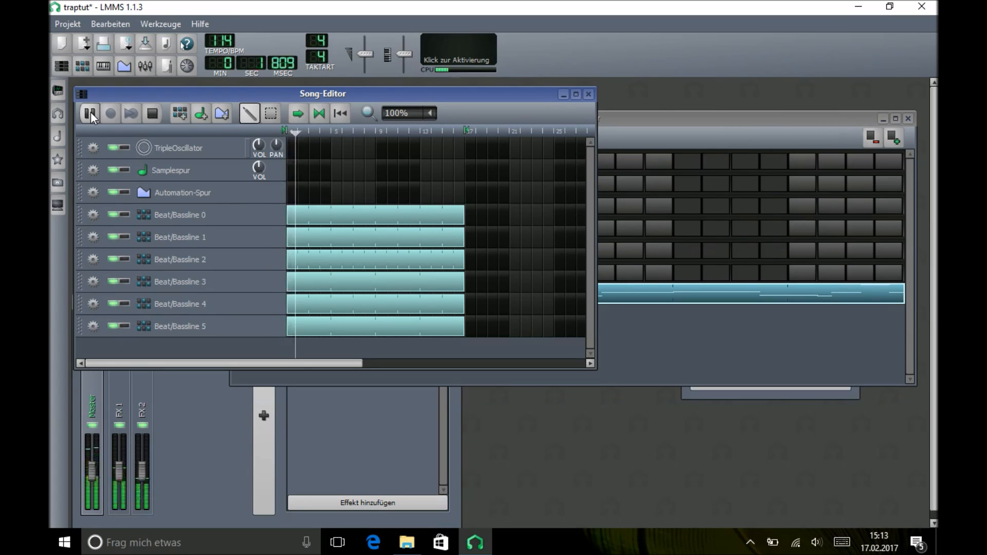